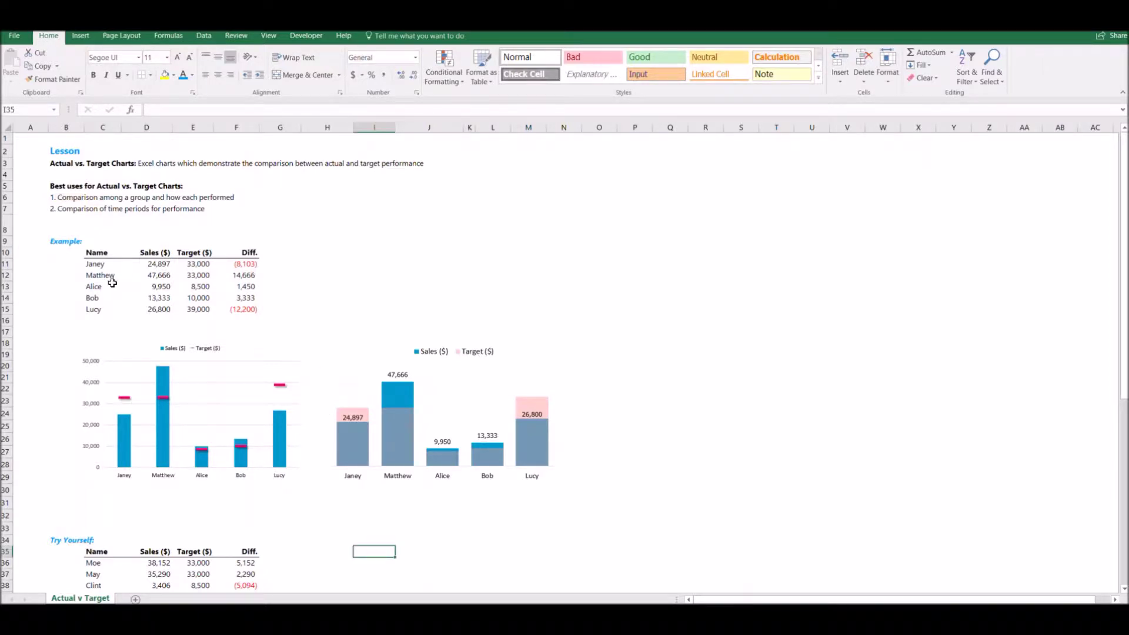
- Review the Example table's Name, Sales ($), Target ($) and Diff. columns and the F11 difference formula
{"action": "scroll", "coordinate": [111, 277], "scroll_direction": "down", "scroll_amount": 2}
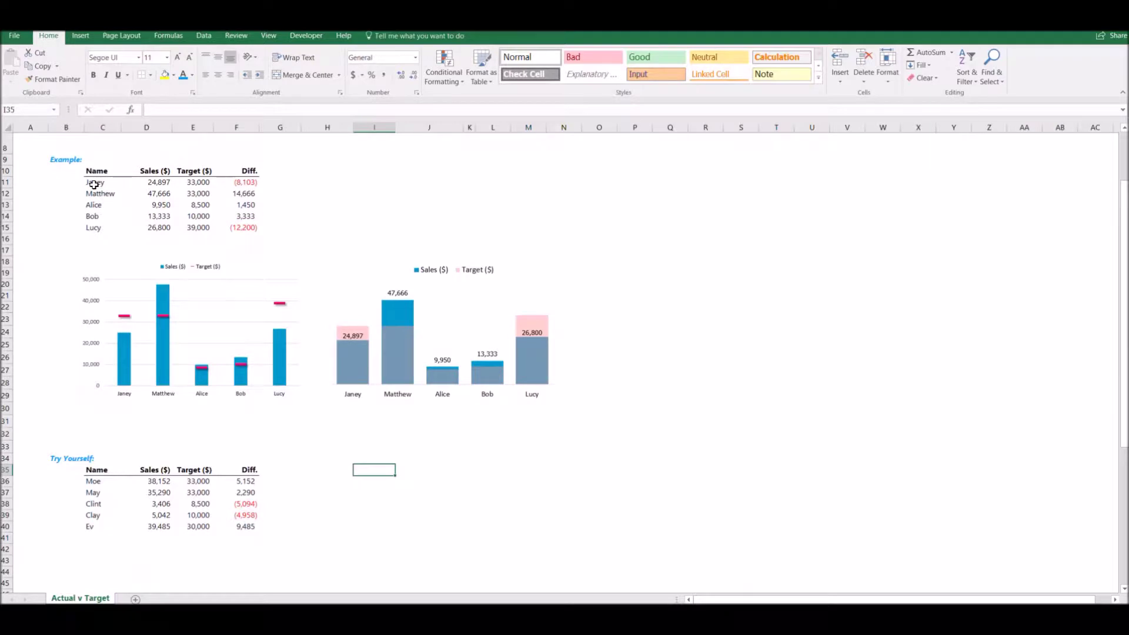
{"action": "left_click_drag", "start_coordinate": [96, 173], "coordinate": [91, 231]}
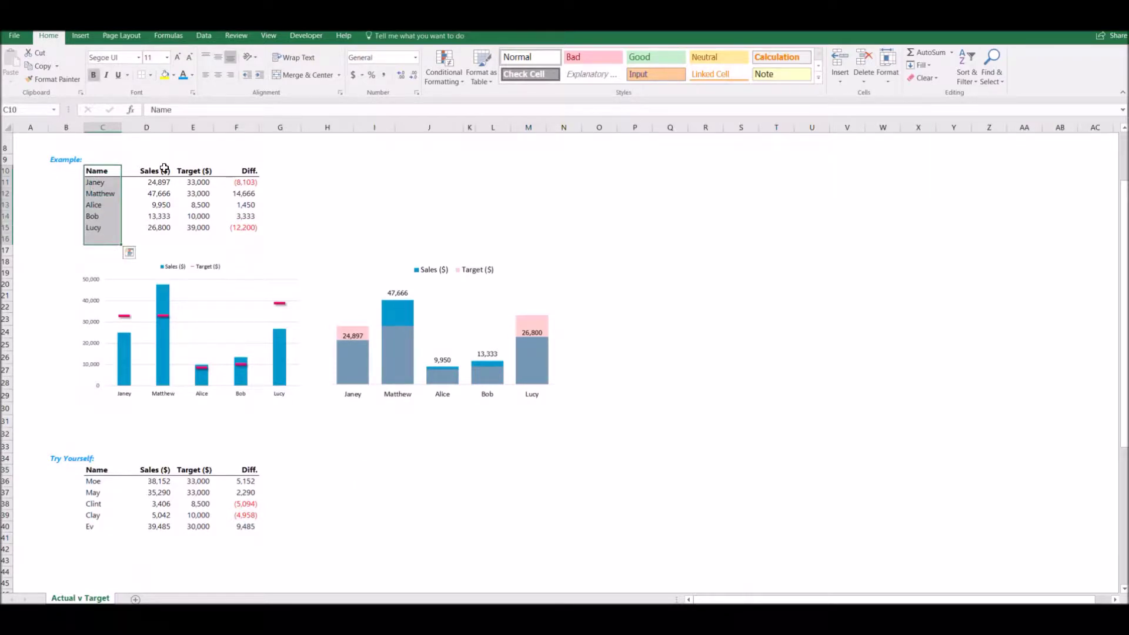
{"action": "left_click", "coordinate": [162, 165]}
{"action": "left_click_drag", "start_coordinate": [163, 166], "coordinate": [160, 235]}
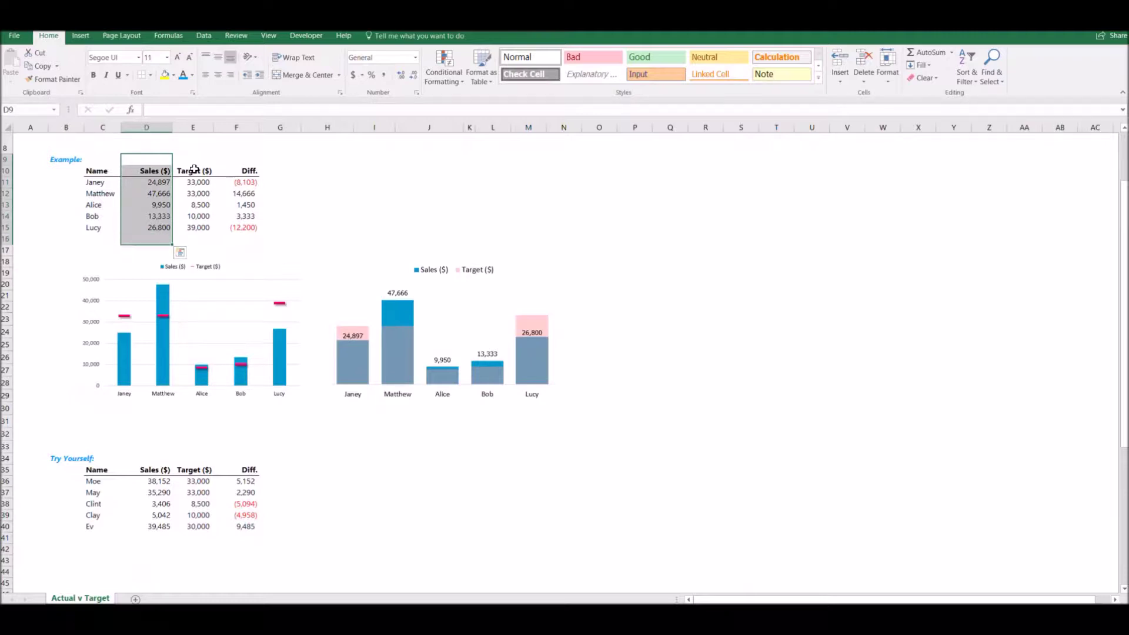
{"action": "left_click_drag", "start_coordinate": [194, 170], "coordinate": [197, 228]}
{"action": "left_click_drag", "start_coordinate": [247, 171], "coordinate": [242, 223]}
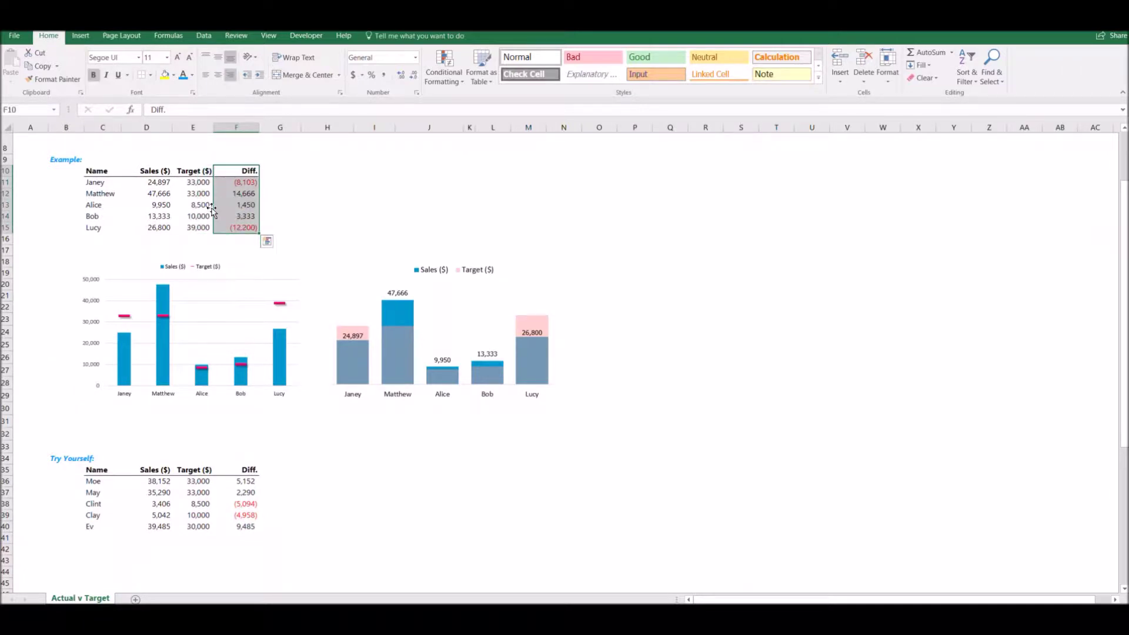
{"action": "left_click", "coordinate": [249, 181]}
{"action": "left_click", "coordinate": [196, 185]}
{"action": "left_click", "coordinate": [163, 183]}
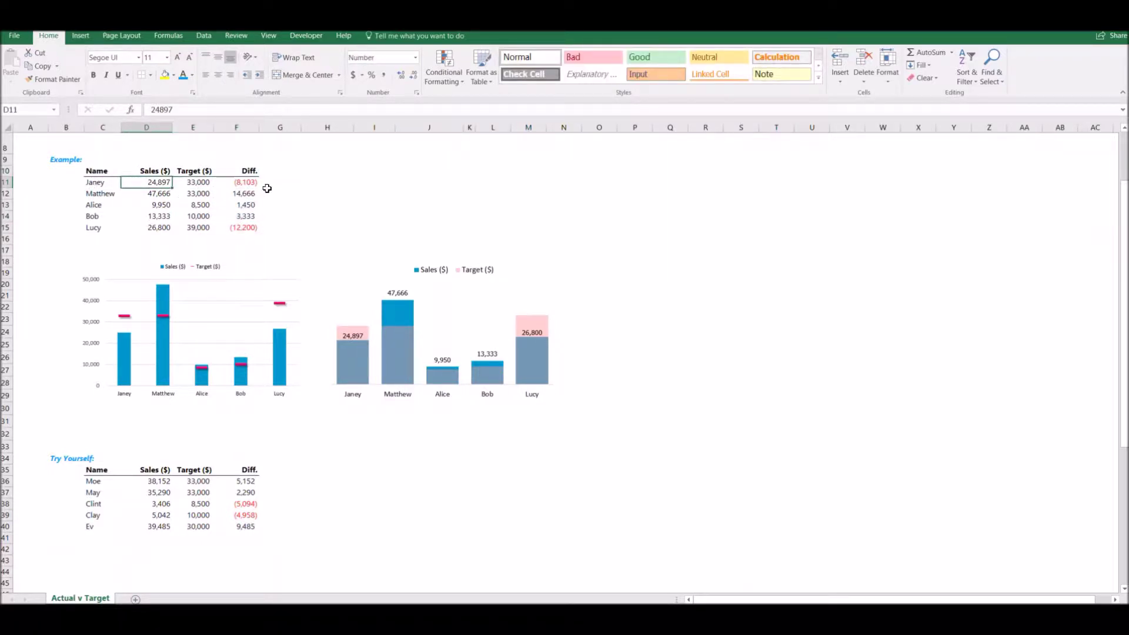
{"action": "left_click", "coordinate": [248, 182]}
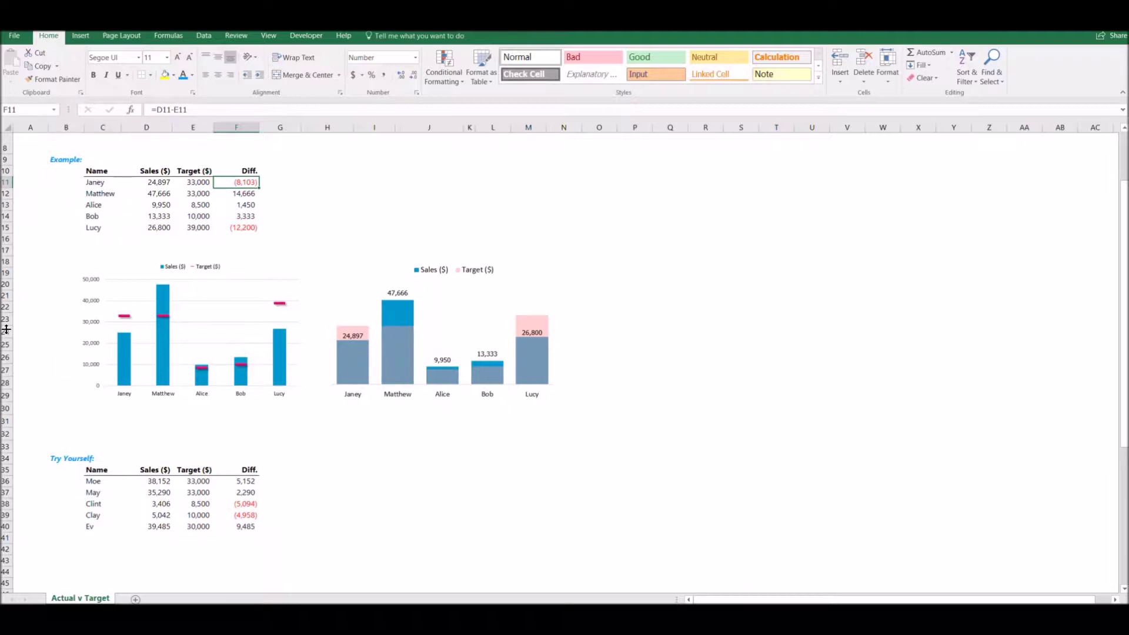
- Inspect the left chart's Target ($) and Sales ($) series, checking Lucy's target against E15
{"action": "left_click", "coordinate": [222, 342]}
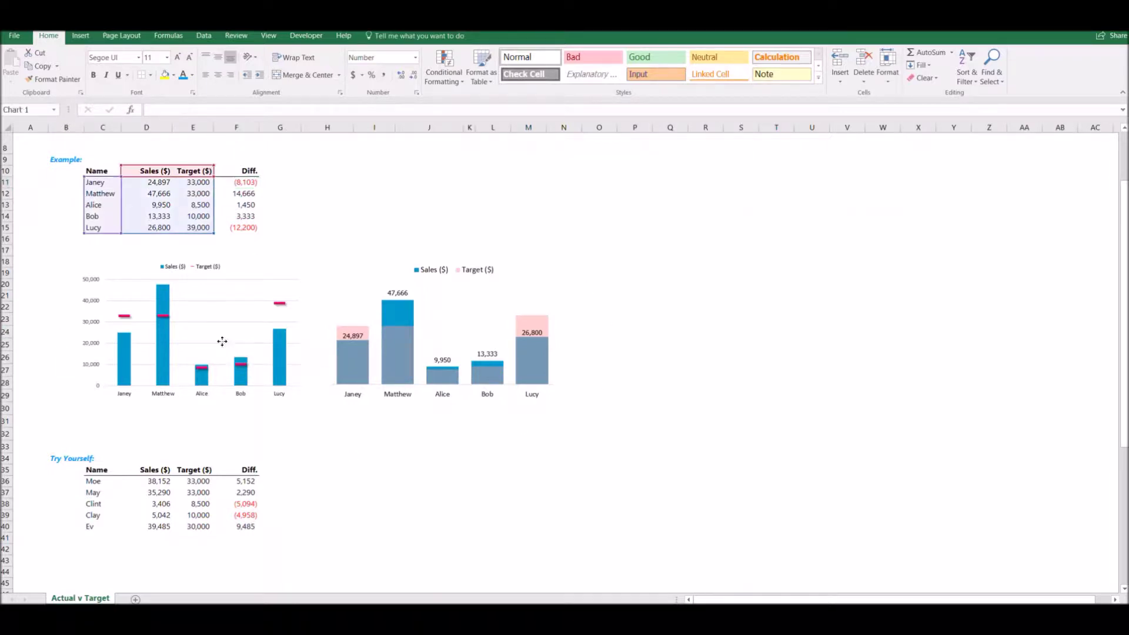
{"action": "left_click", "coordinate": [162, 316]}
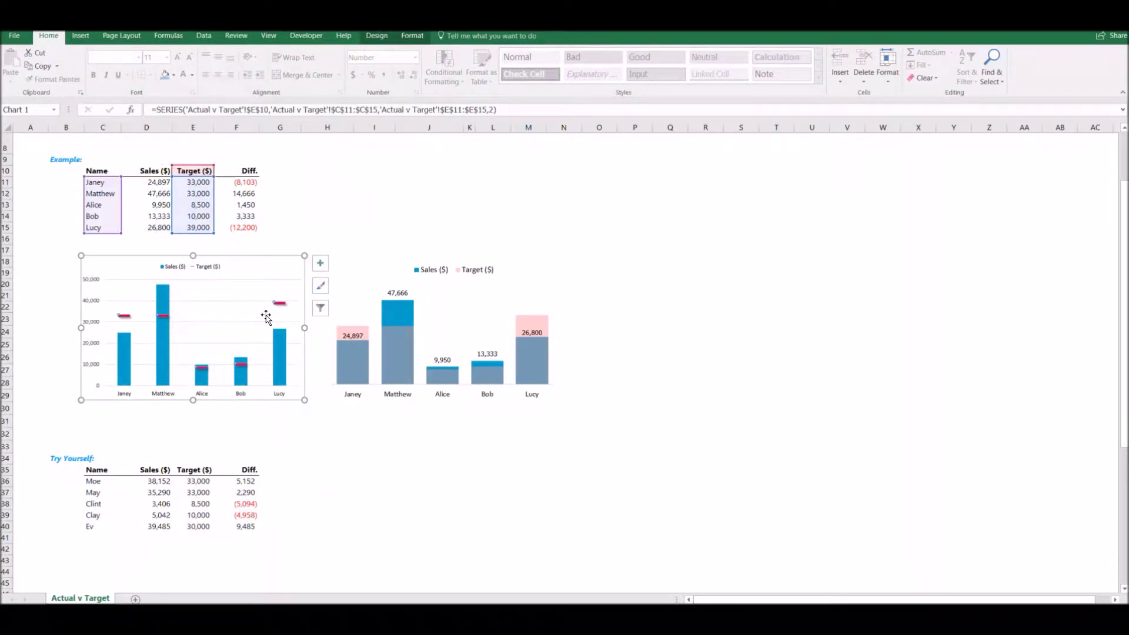
{"action": "left_click", "coordinate": [281, 305]}
{"action": "left_click", "coordinate": [200, 227]}
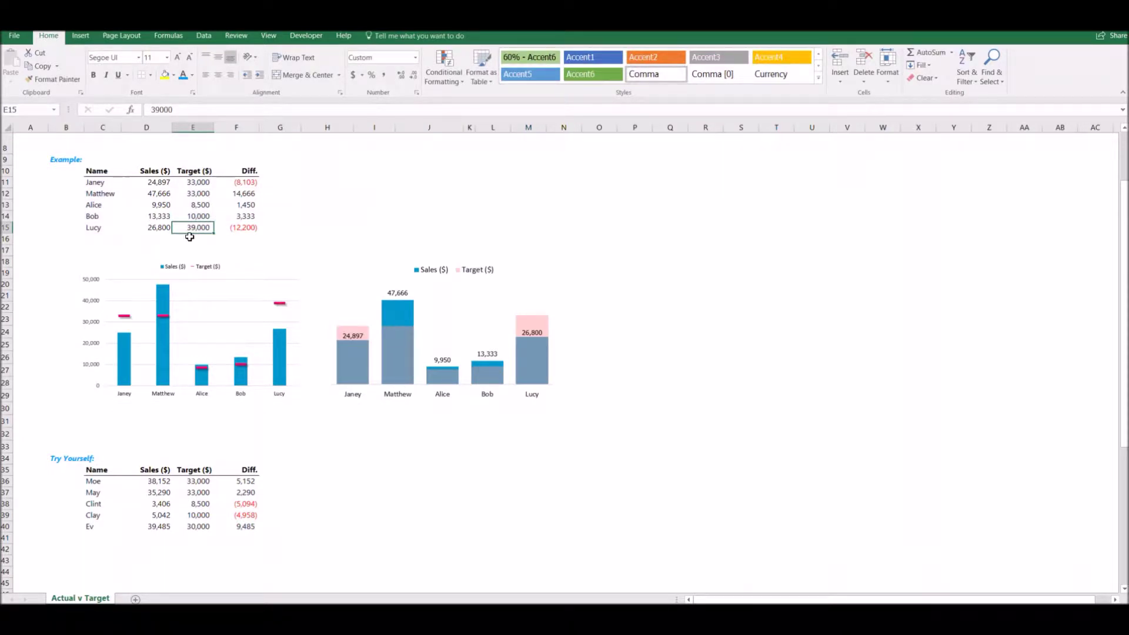
{"action": "left_click", "coordinate": [277, 350]}
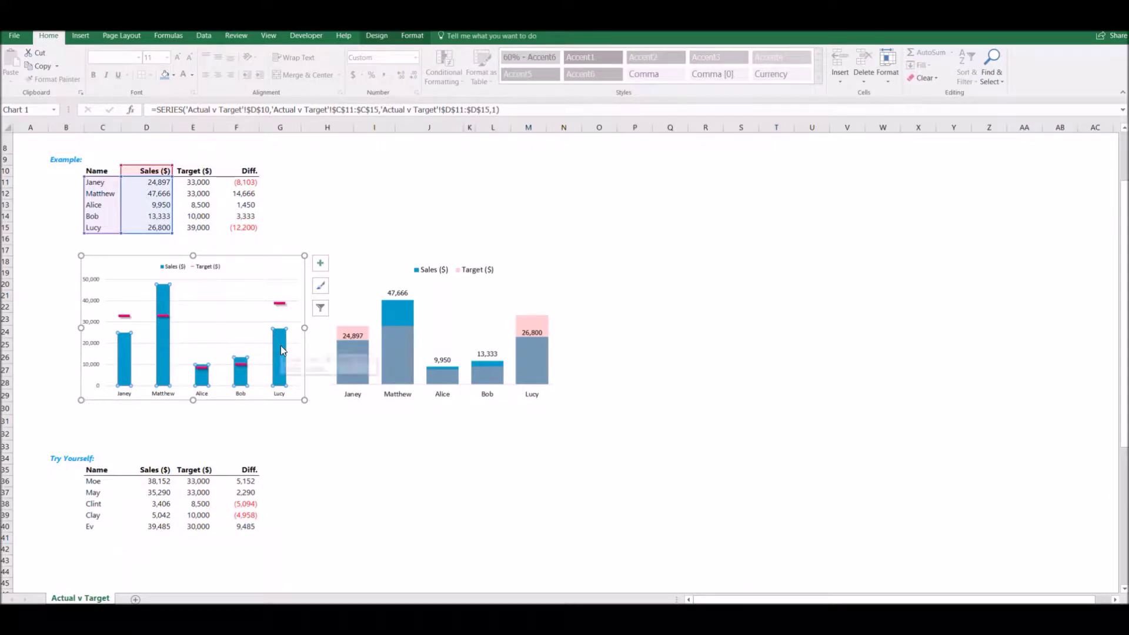
{"action": "mouse_move", "coordinate": [279, 342]}
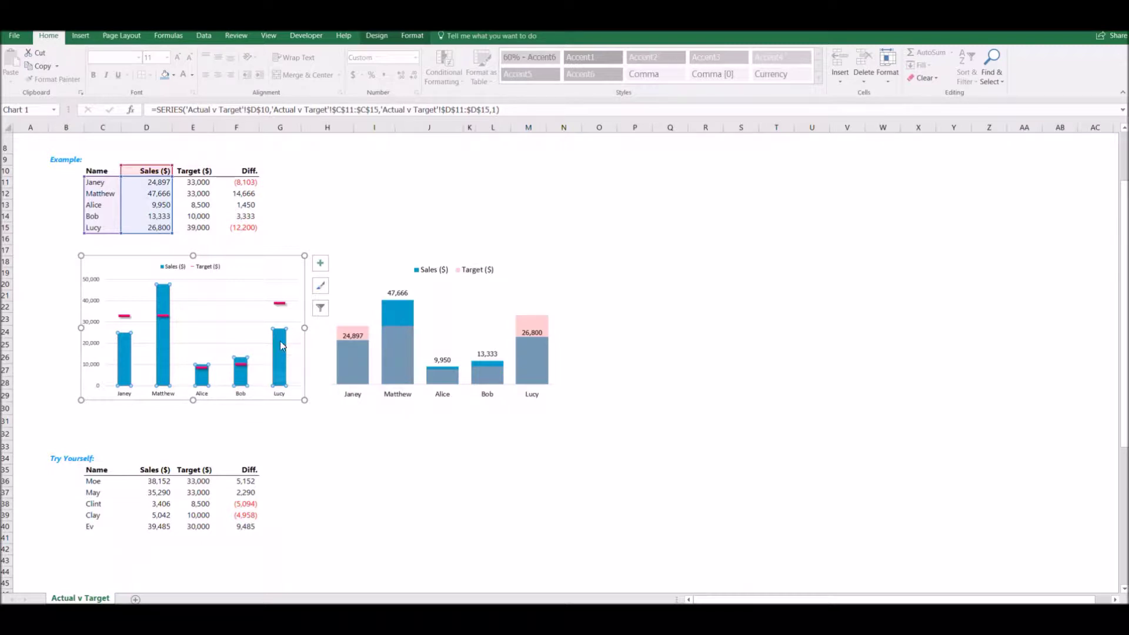
{"action": "left_click", "coordinate": [288, 458]}
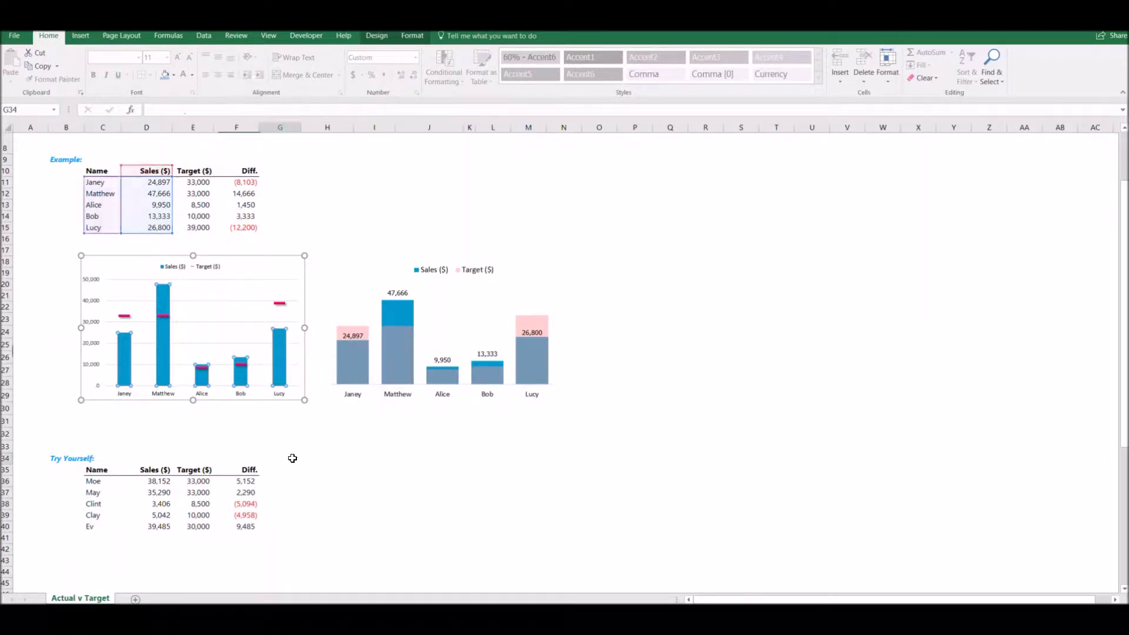
{"action": "left_click", "coordinate": [165, 317]}
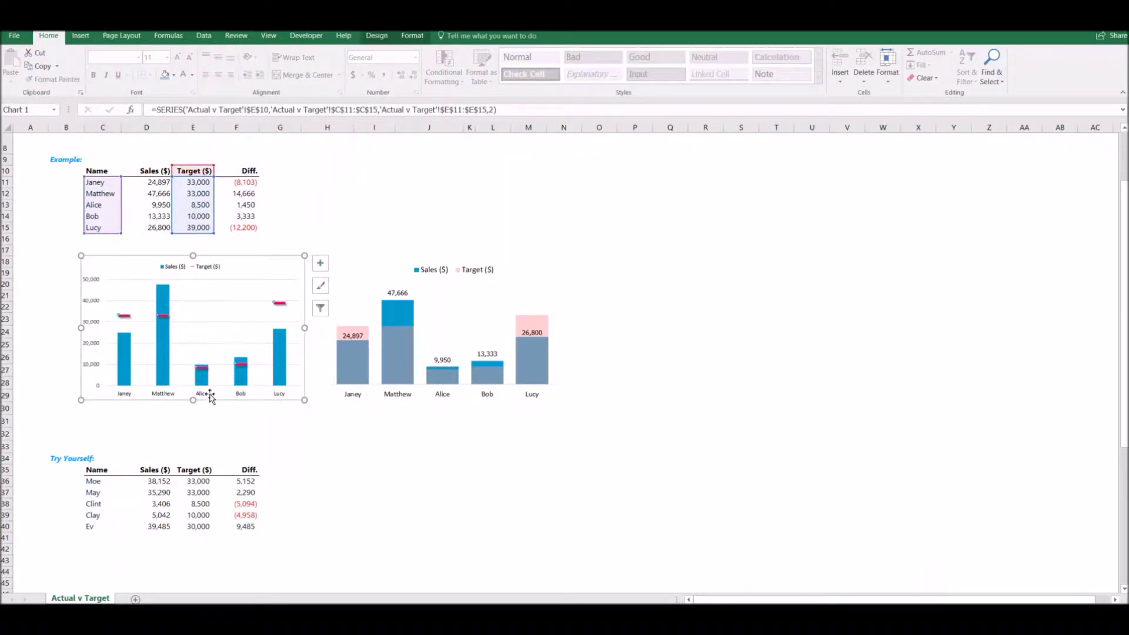
{"action": "left_click", "coordinate": [222, 431]}
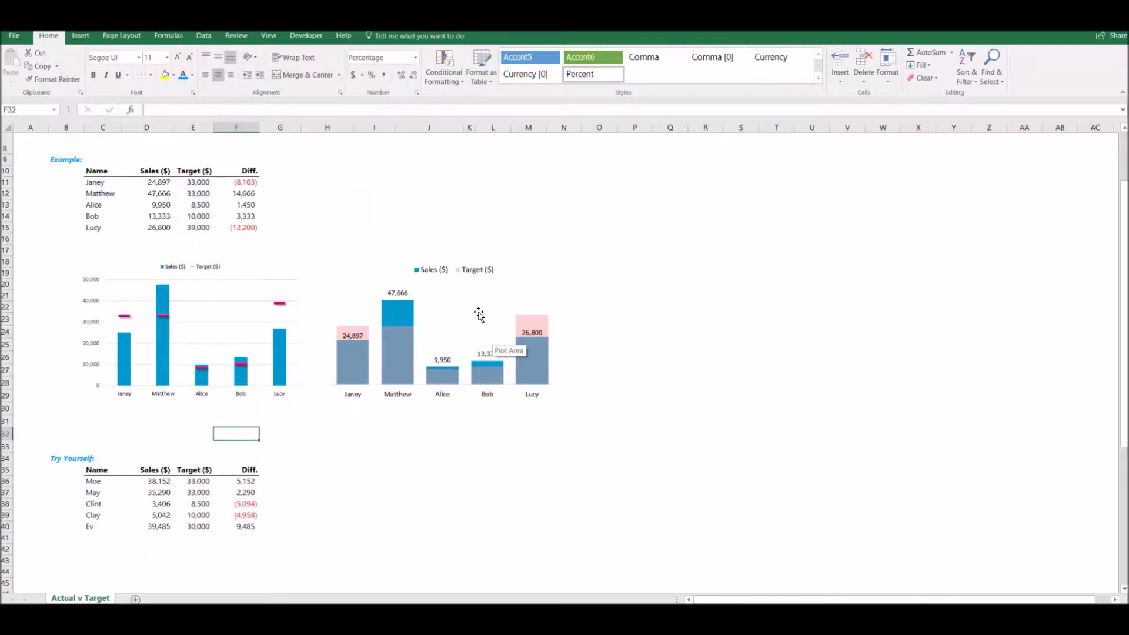
- Inspect the overlapping chart's Target ($) and Sales series and its plot area
{"action": "left_click", "coordinate": [364, 333]}
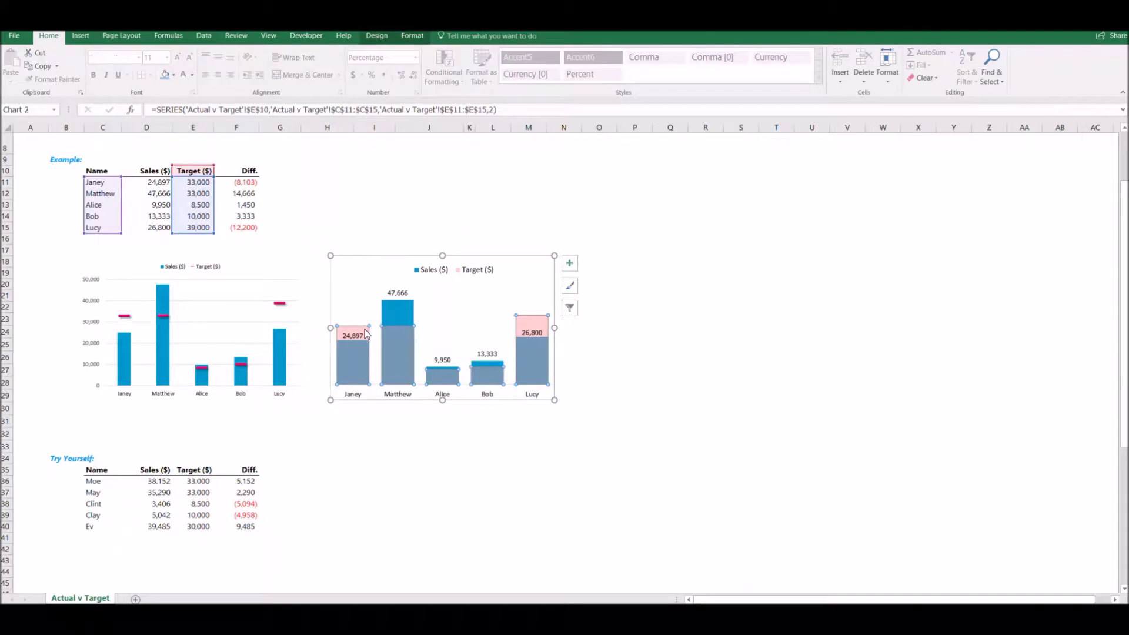
{"action": "mouse_move", "coordinate": [539, 330]}
{"action": "left_click", "coordinate": [410, 316]}
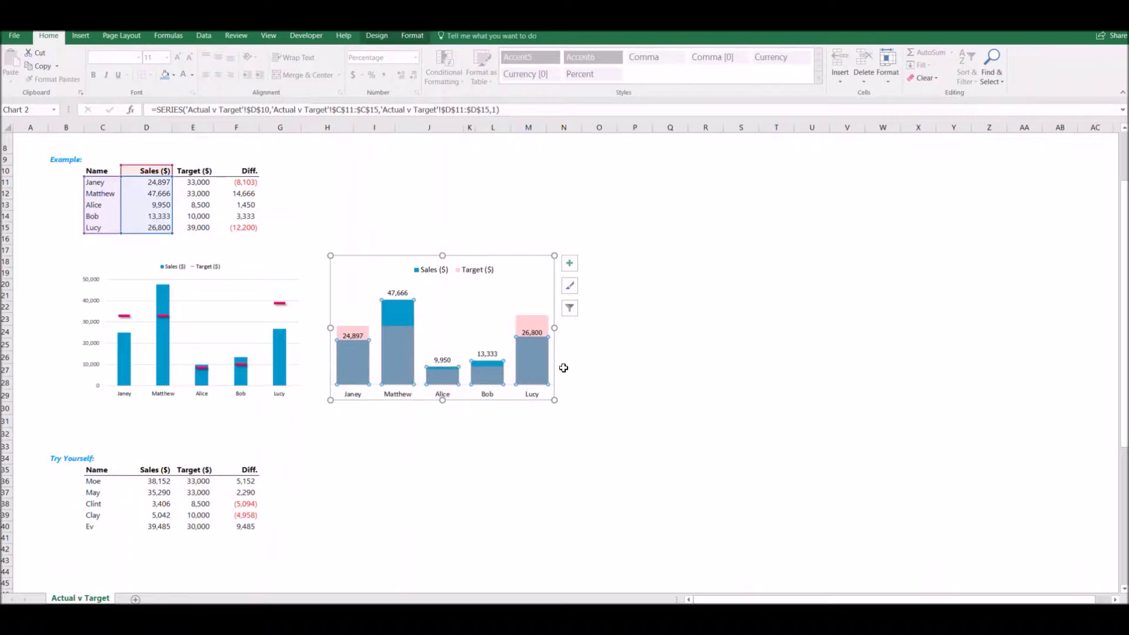
{"action": "left_click", "coordinate": [542, 353]}
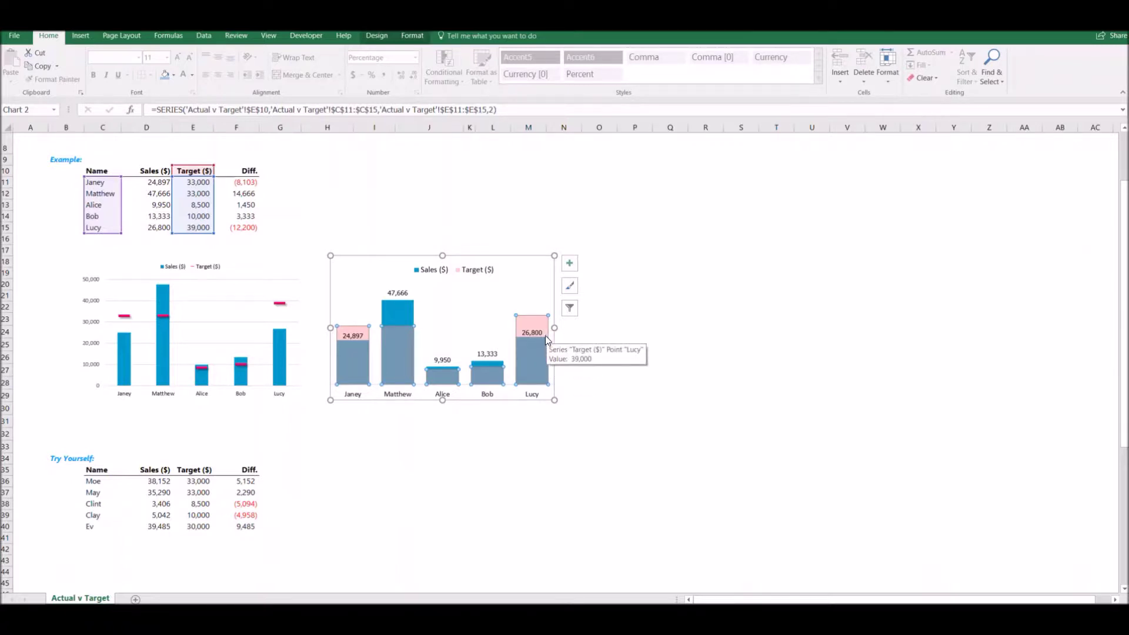
{"action": "left_click", "coordinate": [455, 315]}
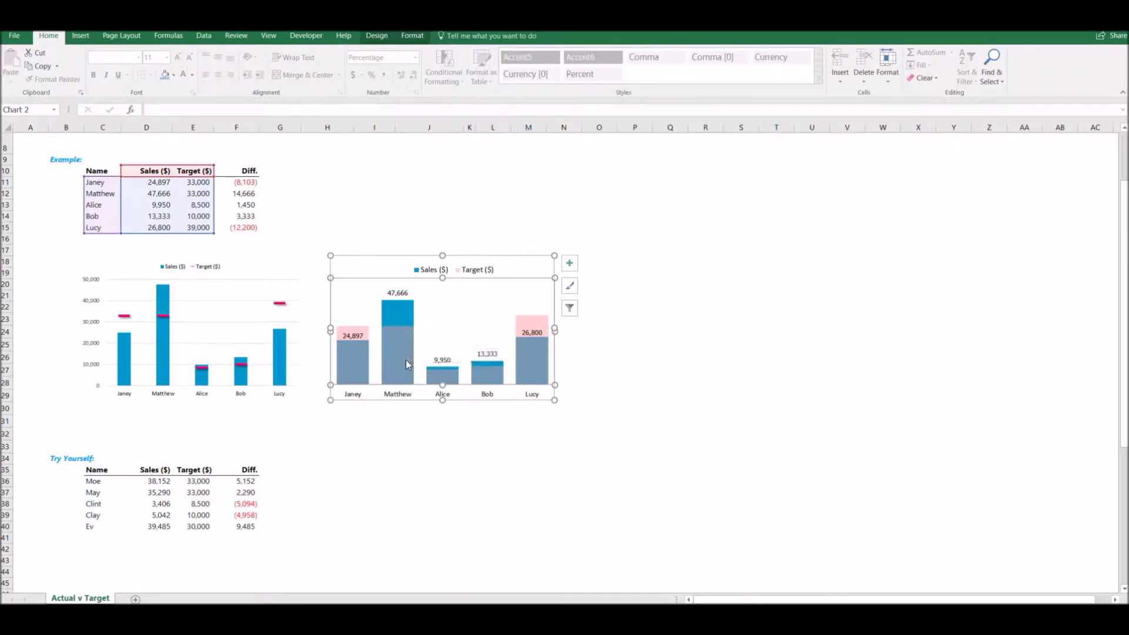
{"action": "mouse_move", "coordinate": [407, 361]}
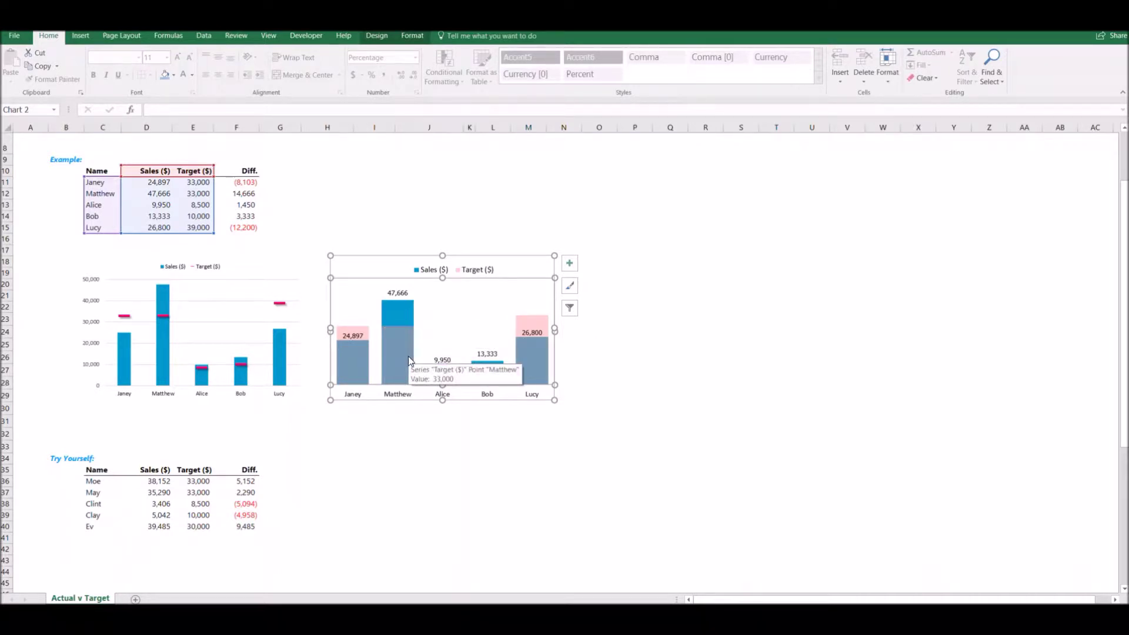
{"action": "left_click", "coordinate": [280, 408]}
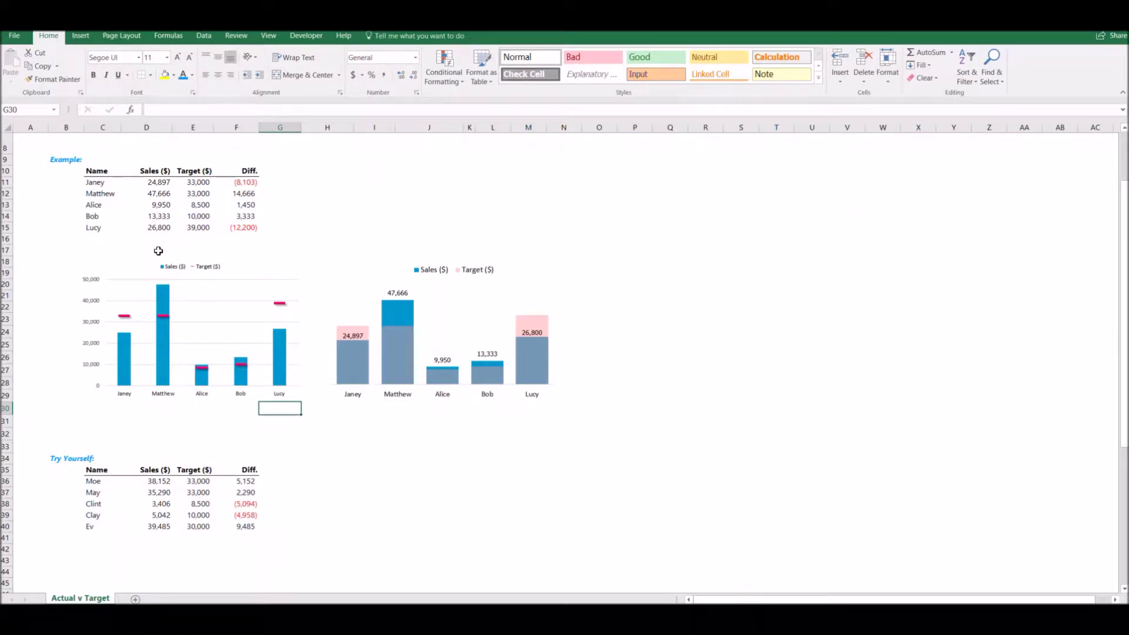
- Select the Try Yourself table's names, sales and targets
{"action": "left_click", "coordinate": [252, 448]}
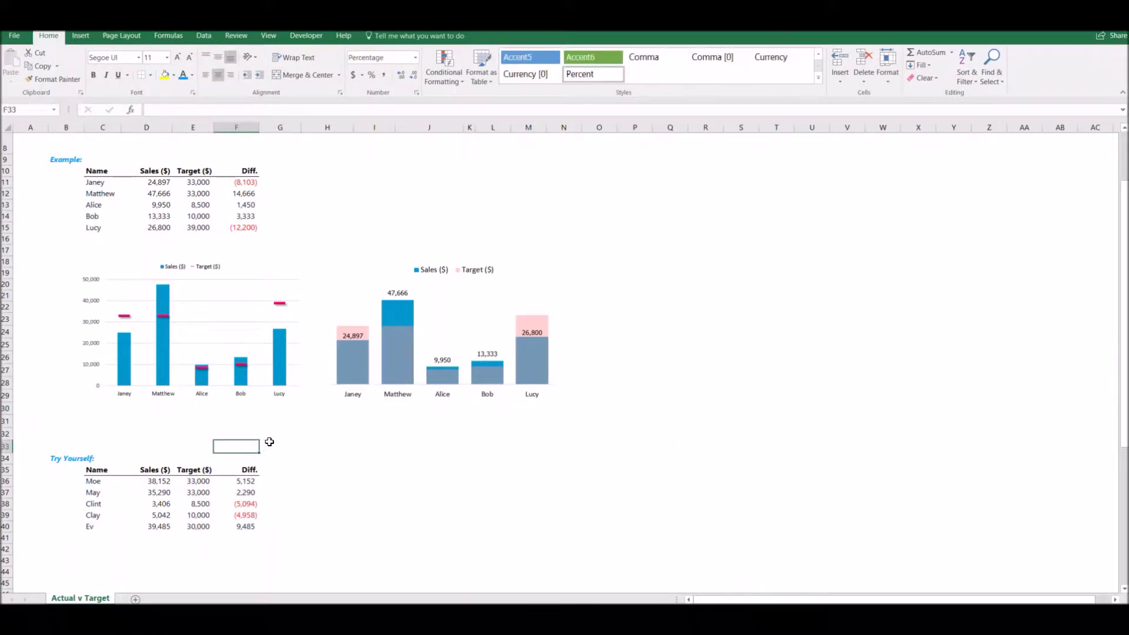
{"action": "scroll", "coordinate": [425, 418], "scroll_direction": "down", "scroll_amount": 5}
{"action": "left_click_drag", "start_coordinate": [100, 303], "coordinate": [242, 357]}
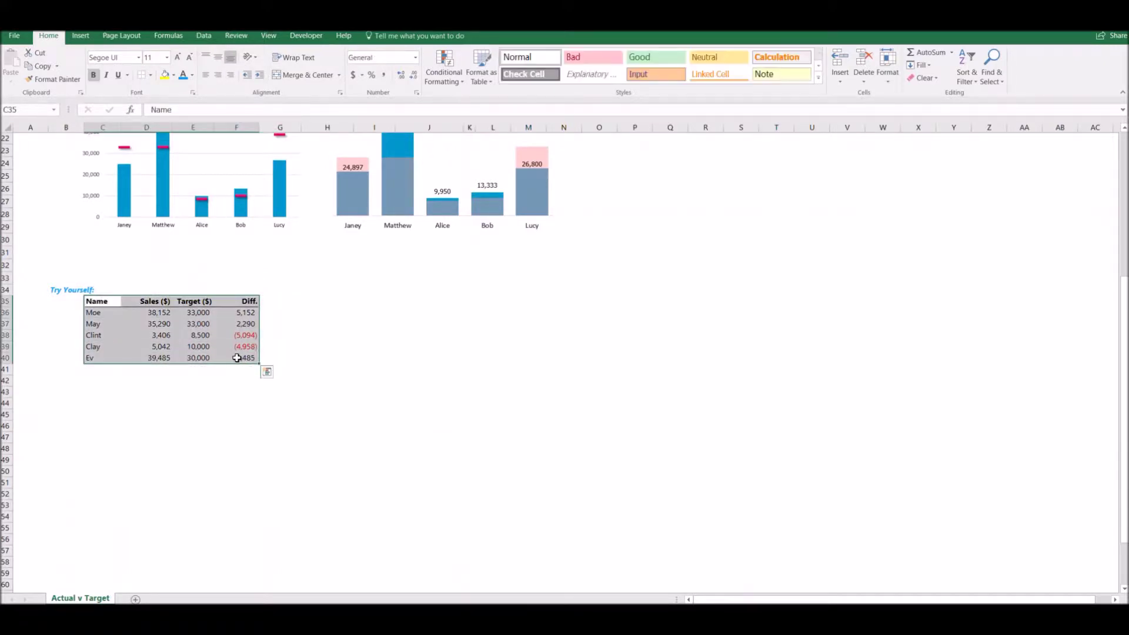
{"action": "left_click", "coordinate": [152, 378]}
{"action": "scroll", "coordinate": [159, 394], "scroll_direction": "down", "scroll_amount": 2}
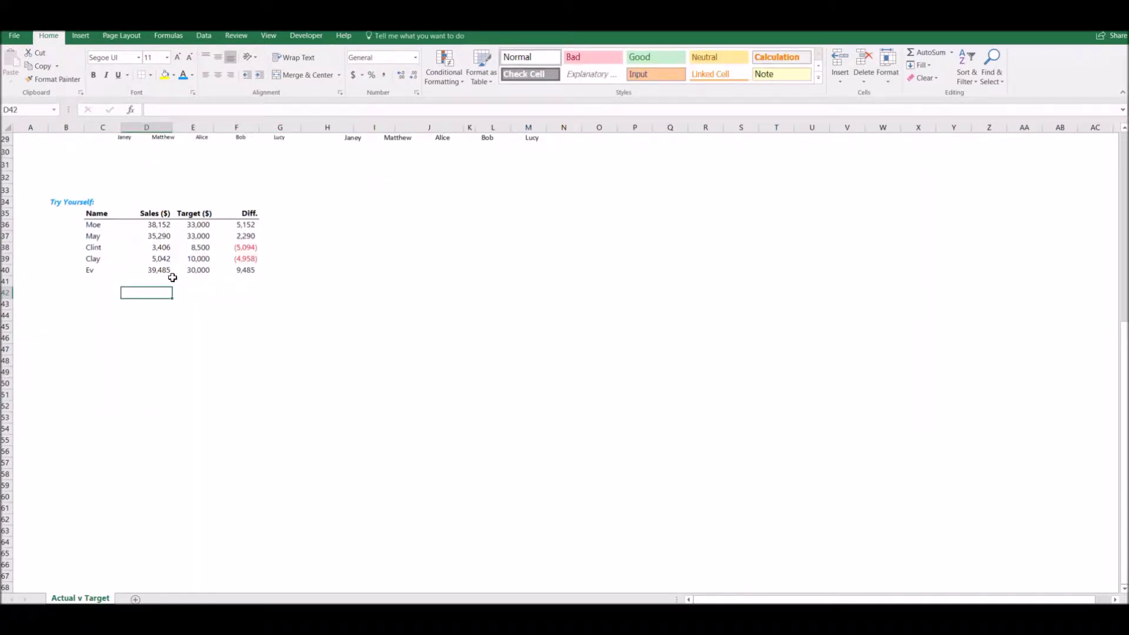
{"action": "left_click_drag", "start_coordinate": [97, 215], "coordinate": [241, 265]}
{"action": "scroll", "coordinate": [294, 247], "scroll_direction": "up", "scroll_amount": 5}
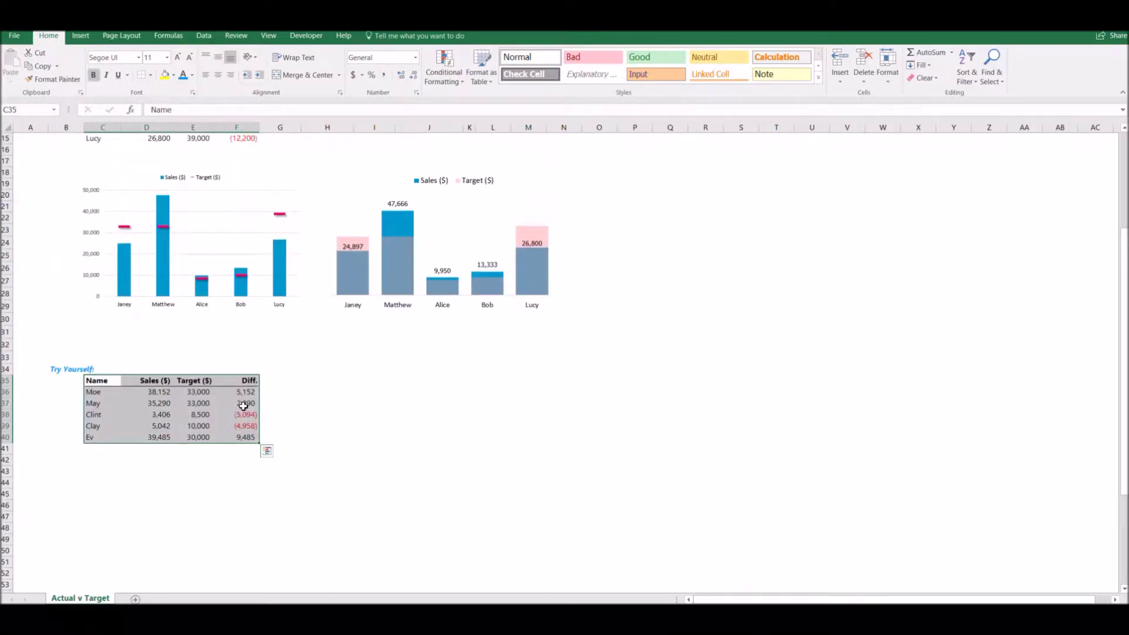
{"action": "left_click_drag", "start_coordinate": [101, 383], "coordinate": [189, 438]}
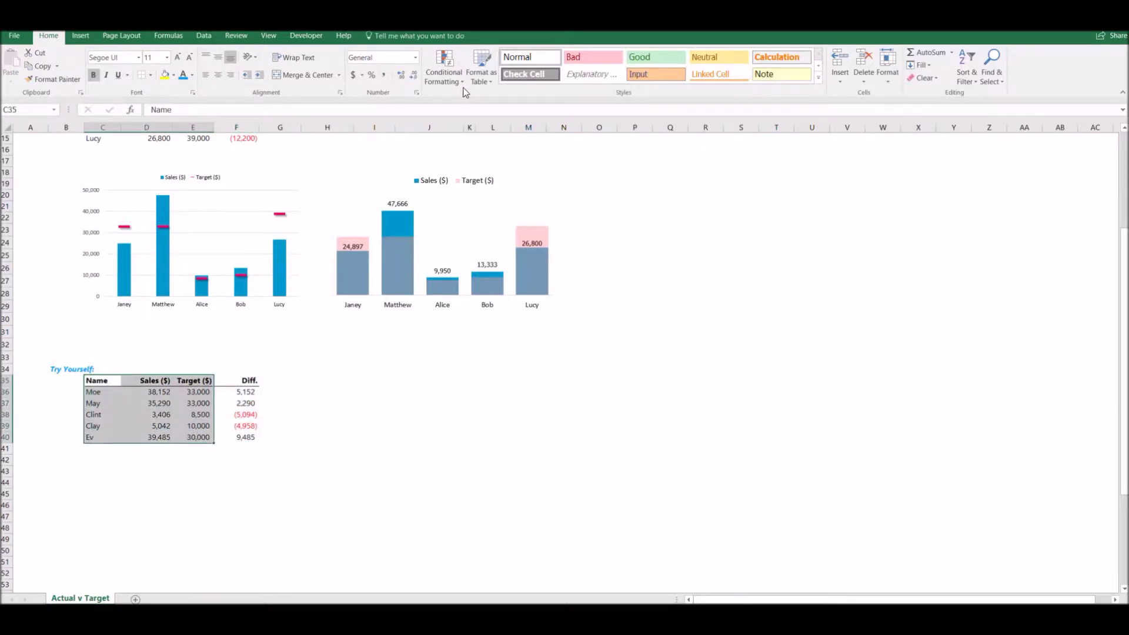
- Insert a Combo chart with Sales as Clustered Column and Target as Line
{"action": "left_click", "coordinate": [86, 38]}
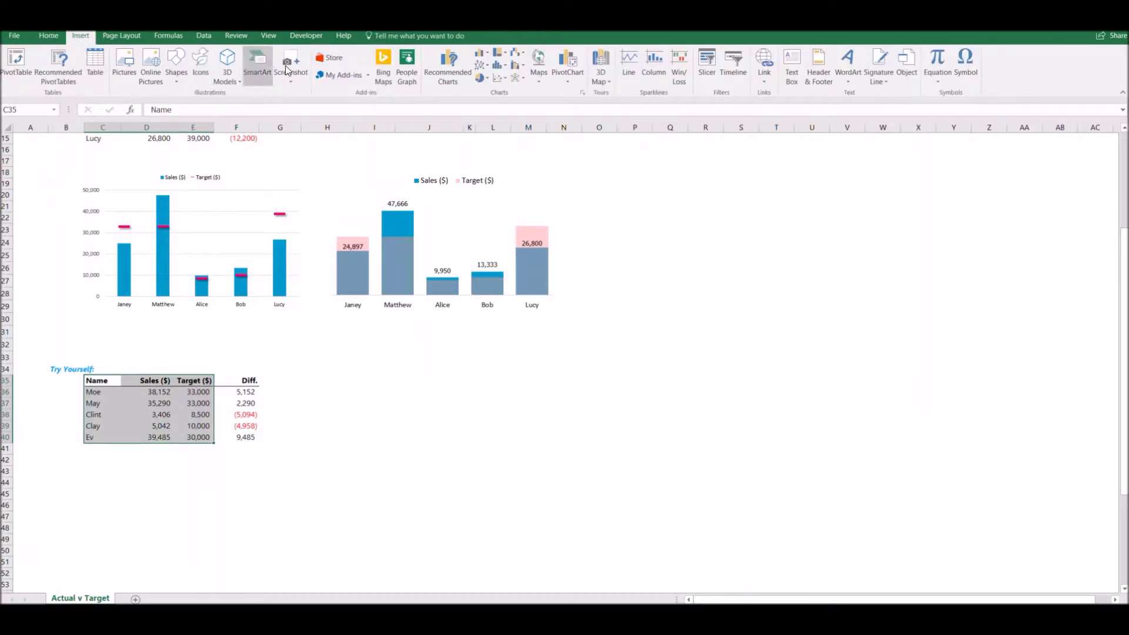
{"action": "left_click", "coordinate": [453, 75]}
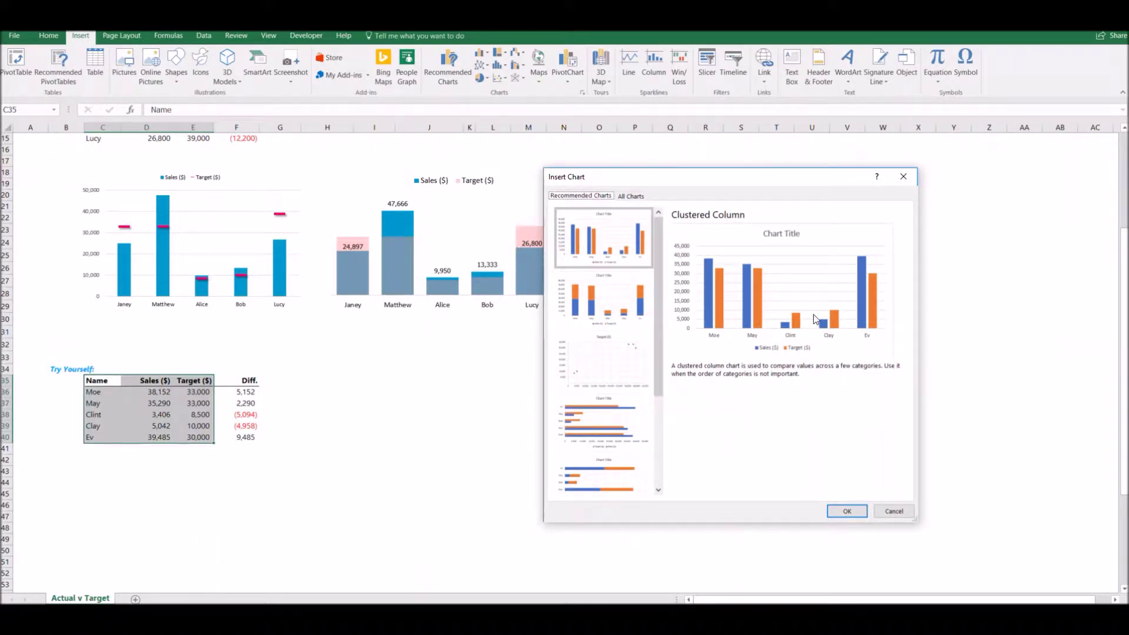
{"action": "left_click_drag", "start_coordinate": [658, 304], "coordinate": [654, 277]}
{"action": "left_click", "coordinate": [630, 196]}
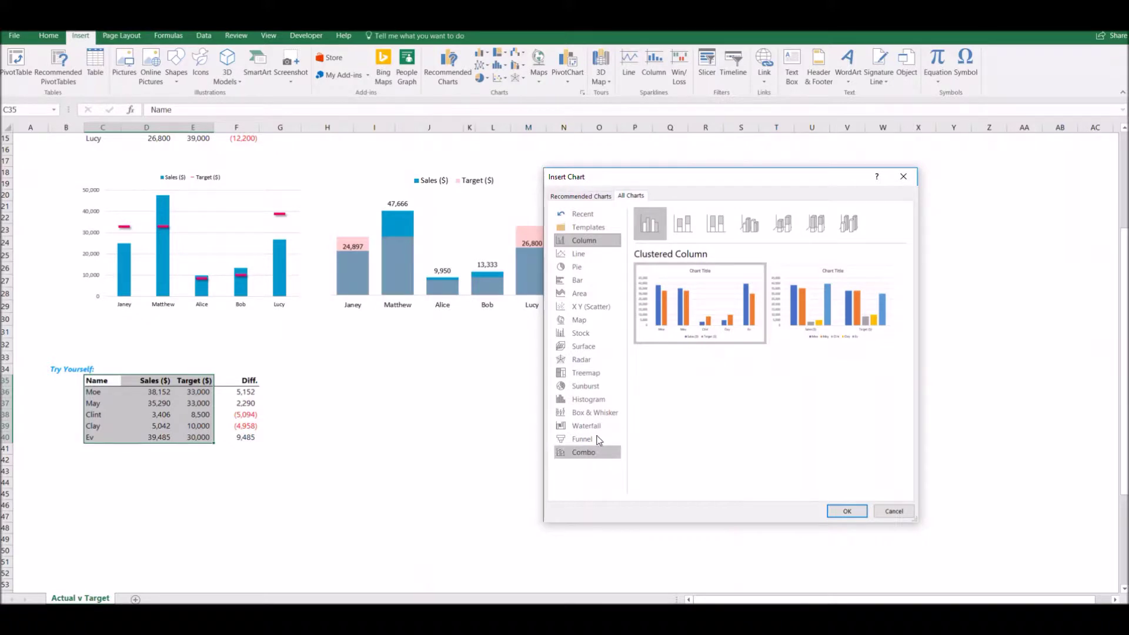
{"action": "left_click", "coordinate": [579, 452]}
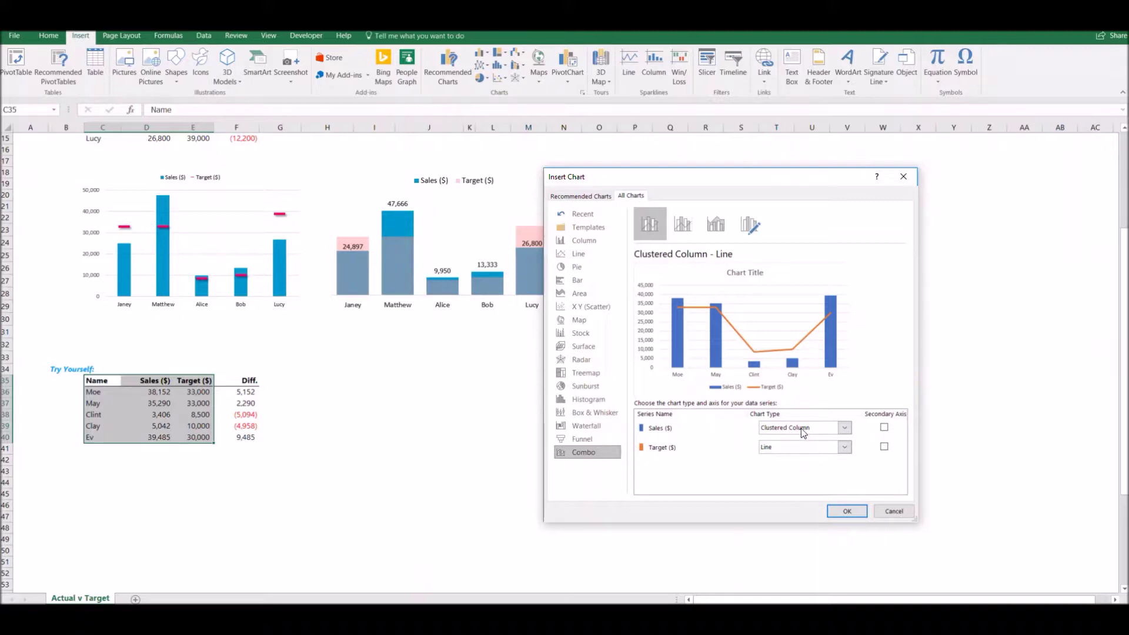
{"action": "left_click", "coordinate": [845, 430]}
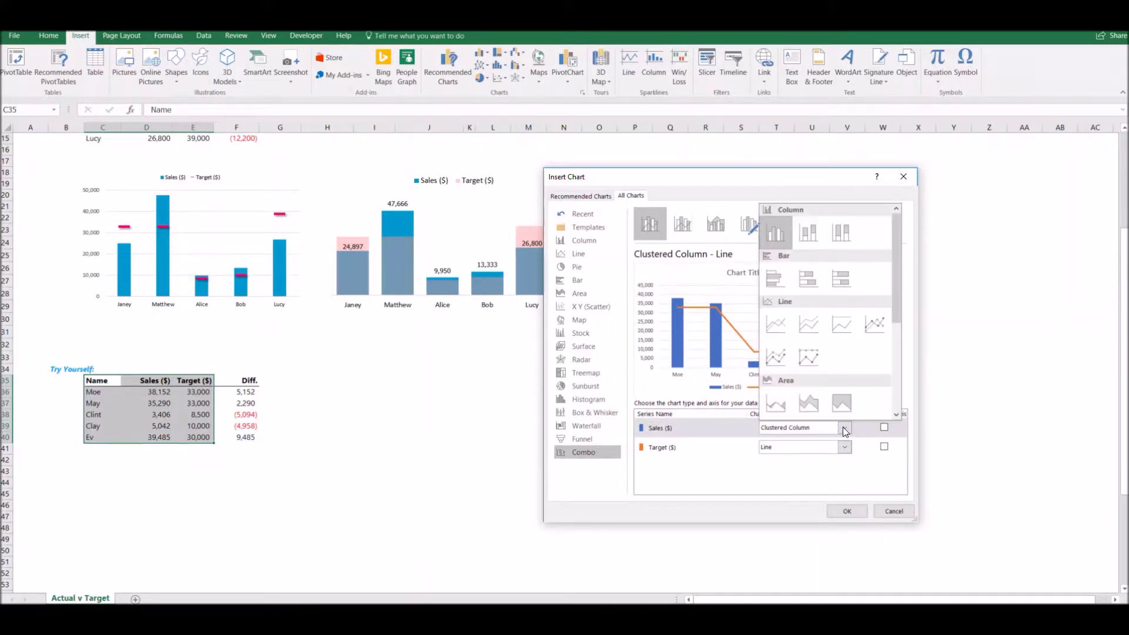
{"action": "left_click", "coordinate": [845, 430]}
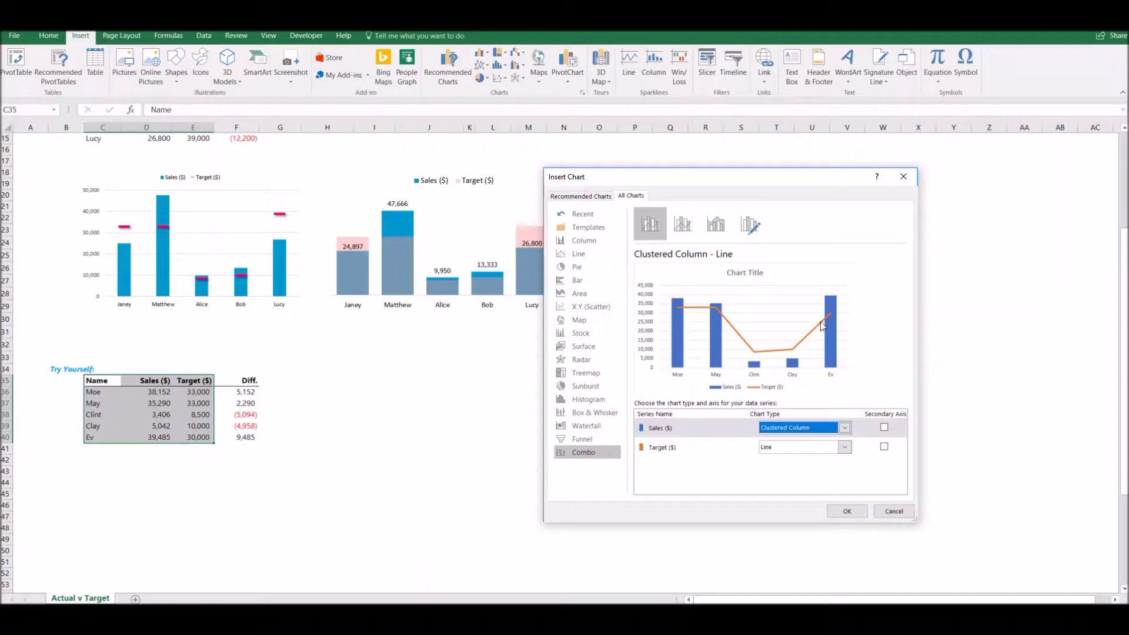
{"action": "left_click", "coordinate": [851, 512]}
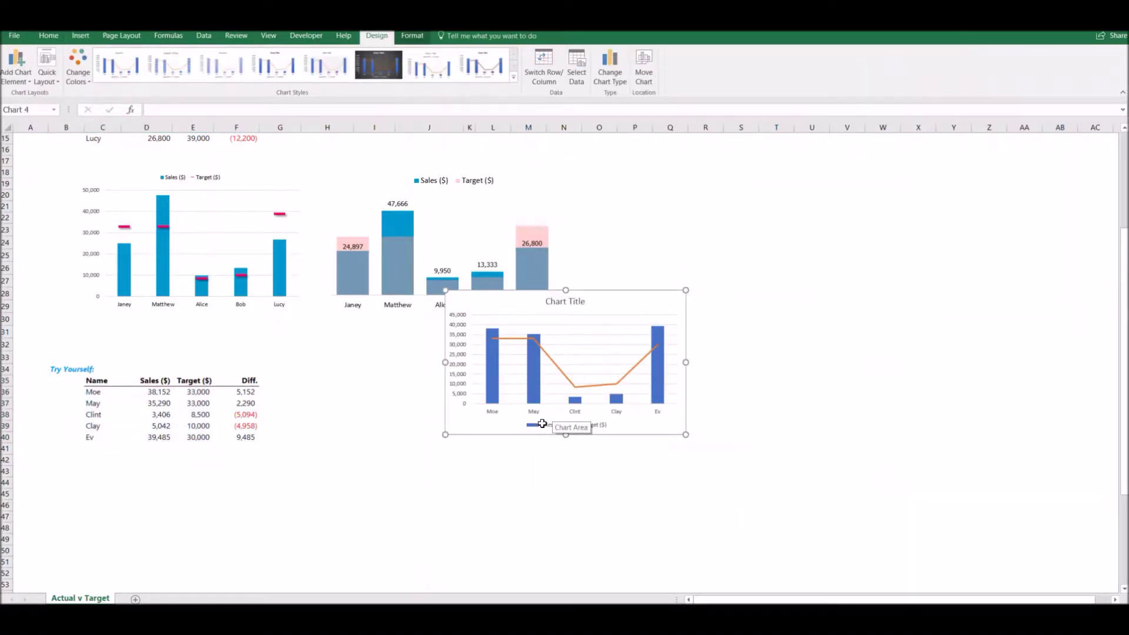
- Move the combo chart directly below the Try Yourself table and select its Target ($) line
{"action": "scroll", "coordinate": [536, 423], "scroll_direction": "down", "scroll_amount": 2}
{"action": "left_click_drag", "start_coordinate": [529, 358], "coordinate": [161, 383]}
{"action": "scroll", "coordinate": [161, 383], "scroll_direction": "up", "scroll_amount": 5}
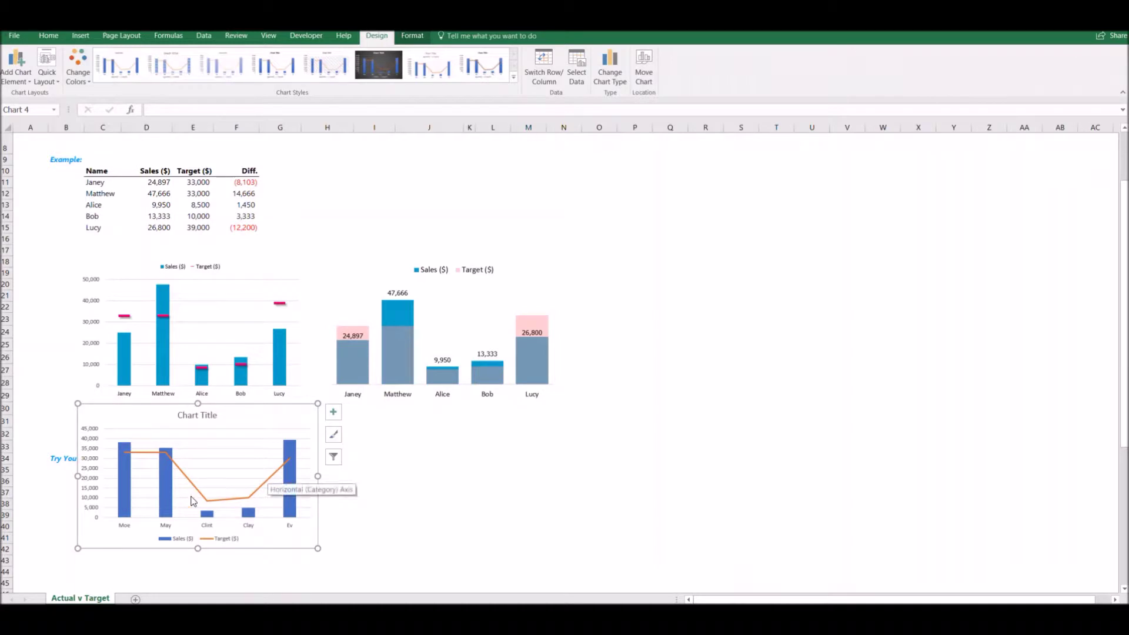
{"action": "scroll", "coordinate": [240, 495], "scroll_direction": "down", "scroll_amount": 2}
{"action": "scroll", "coordinate": [240, 495], "scroll_direction": "down", "scroll_amount": 5}
{"action": "left_click_drag", "start_coordinate": [265, 295], "coordinate": [243, 461]}
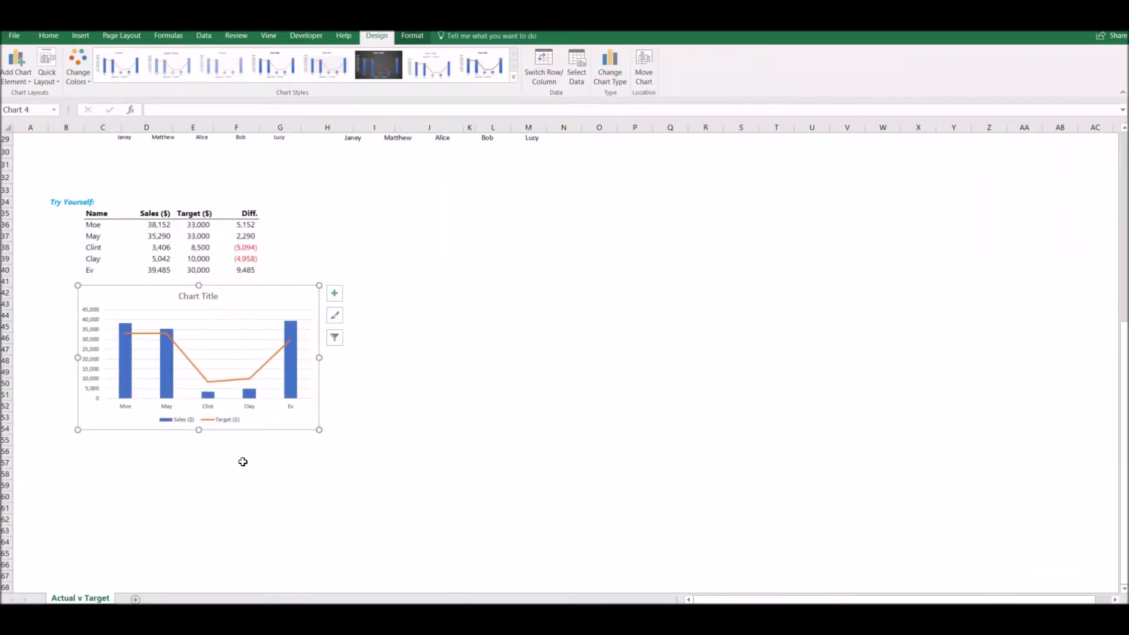
{"action": "left_click", "coordinate": [238, 379]}
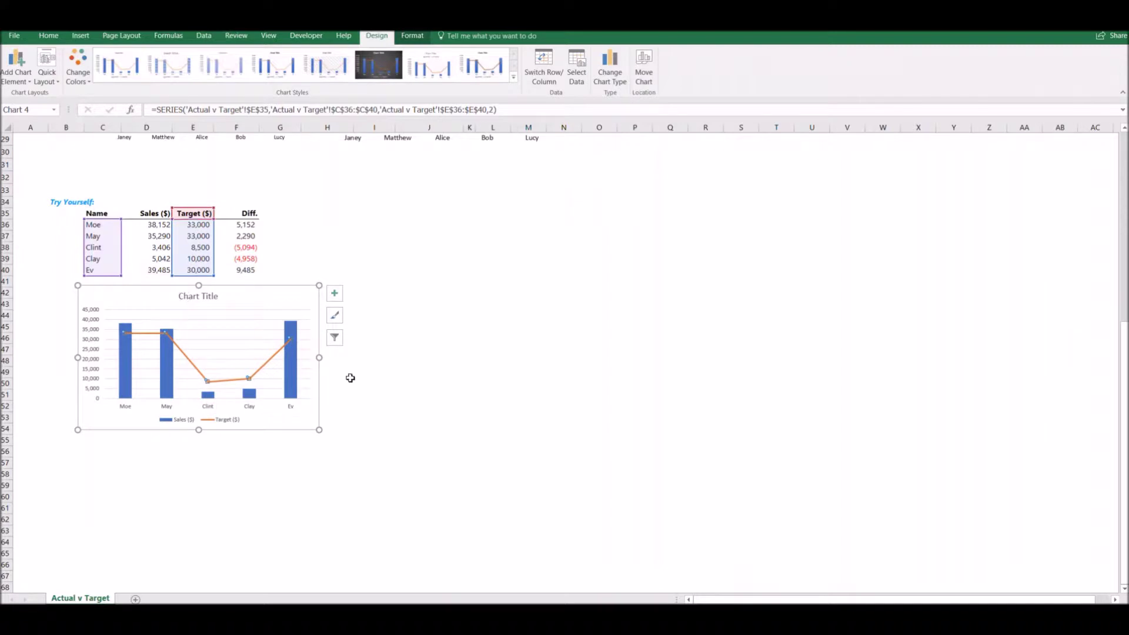
- Set the Target ($) series line to No line in Format Data Series
{"action": "double_click", "coordinate": [270, 359]}
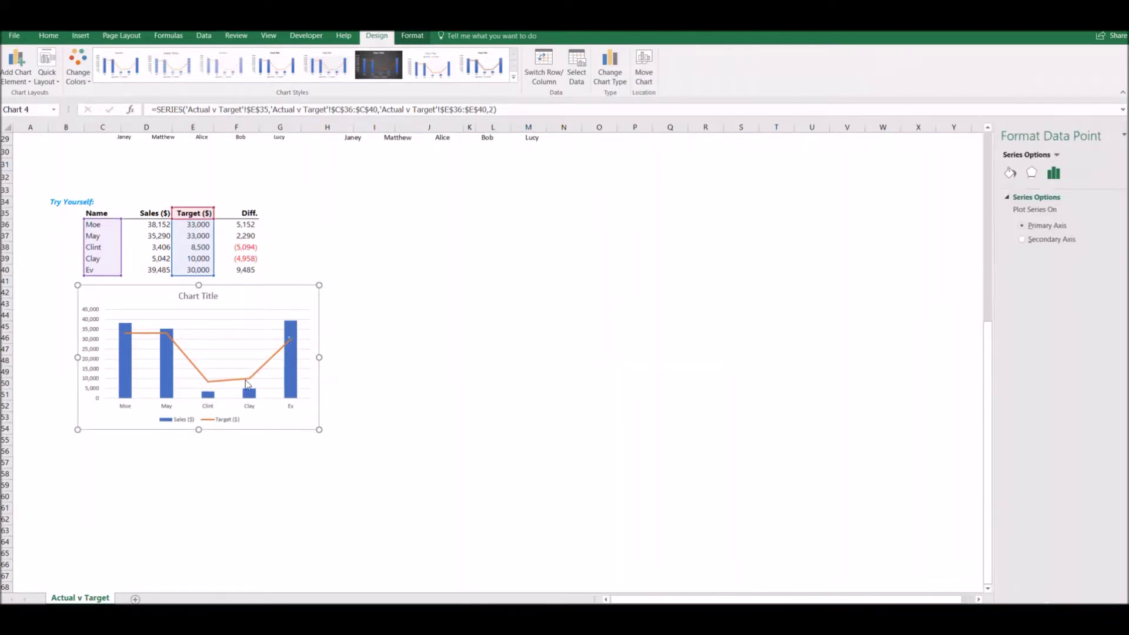
{"action": "left_click", "coordinate": [234, 441]}
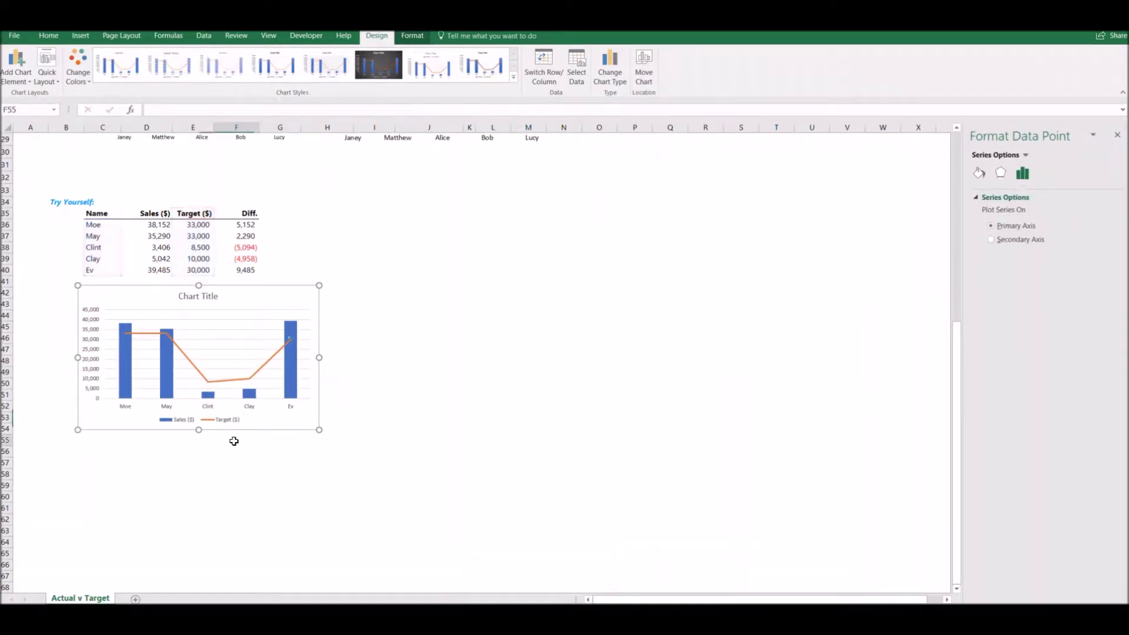
{"action": "left_click", "coordinate": [235, 380]}
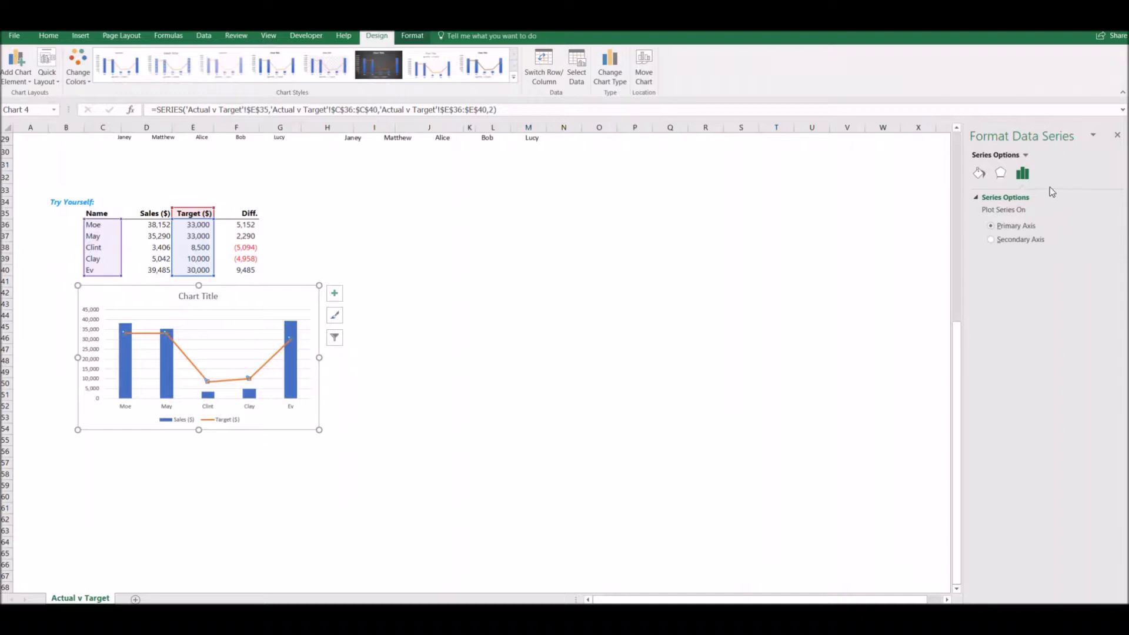
{"action": "left_click", "coordinate": [981, 175]}
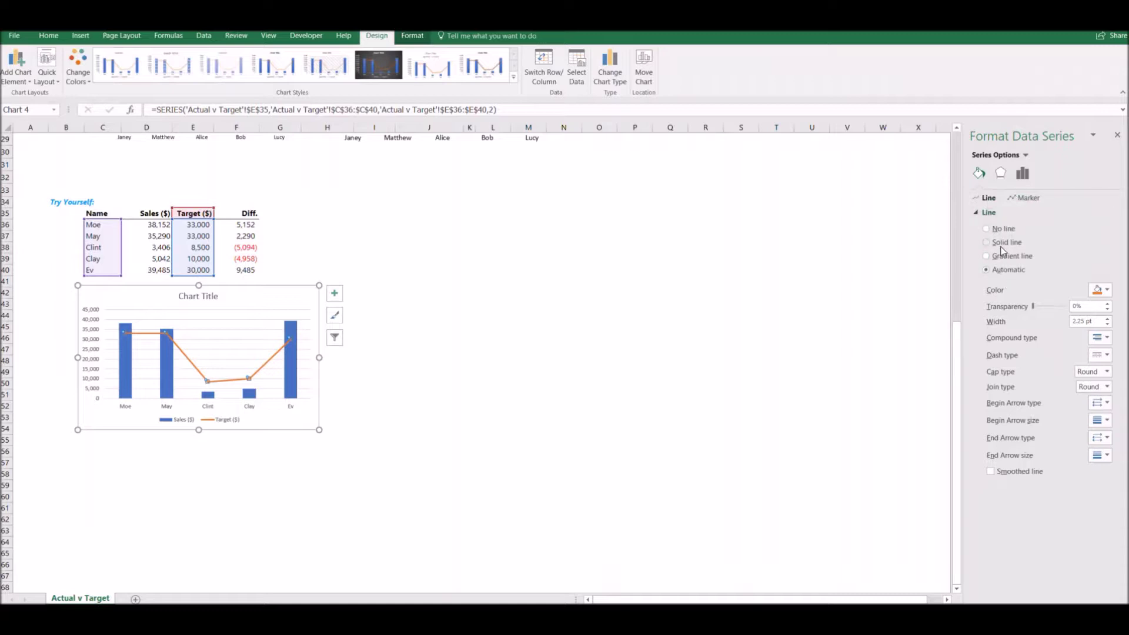
{"action": "left_click", "coordinate": [998, 231]}
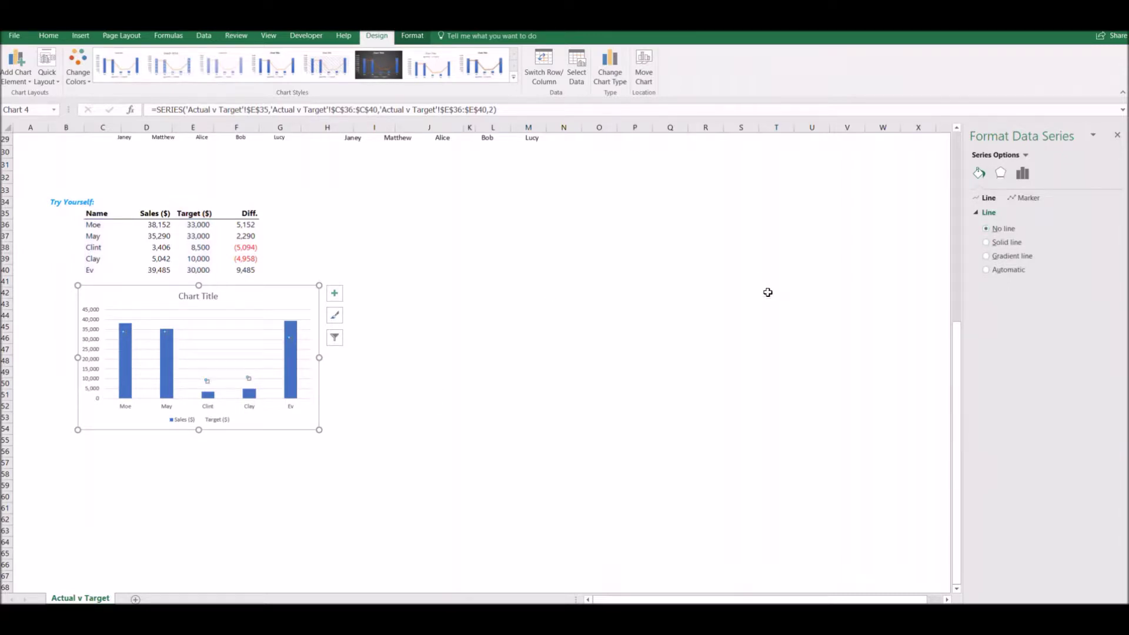
{"action": "left_click", "coordinate": [1026, 198]}
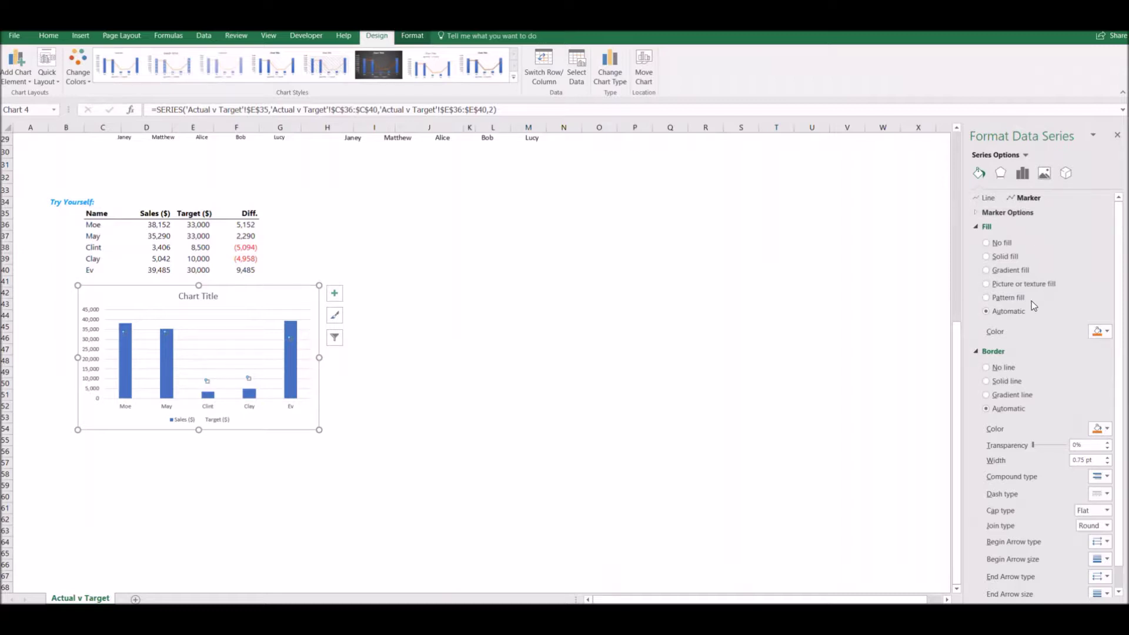
- Give the Target points built-in dash markers of size 20
{"action": "left_click", "coordinate": [988, 214]}
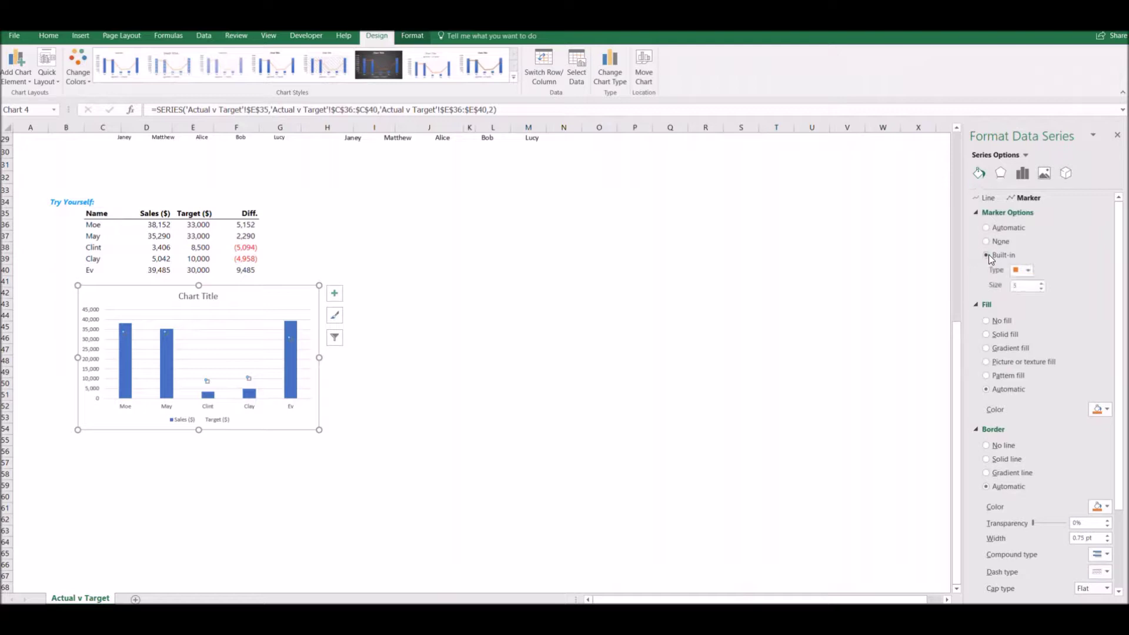
{"action": "left_click", "coordinate": [988, 255]}
{"action": "left_click", "coordinate": [1030, 269]}
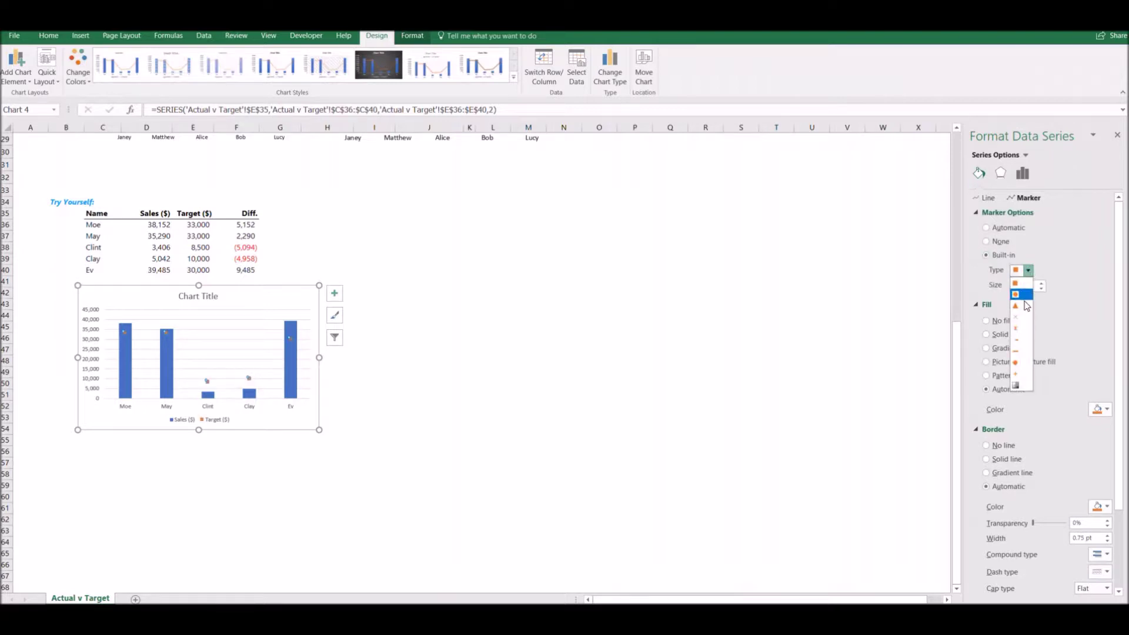
{"action": "left_click", "coordinate": [1019, 351]}
{"action": "left_click", "coordinate": [1028, 286]}
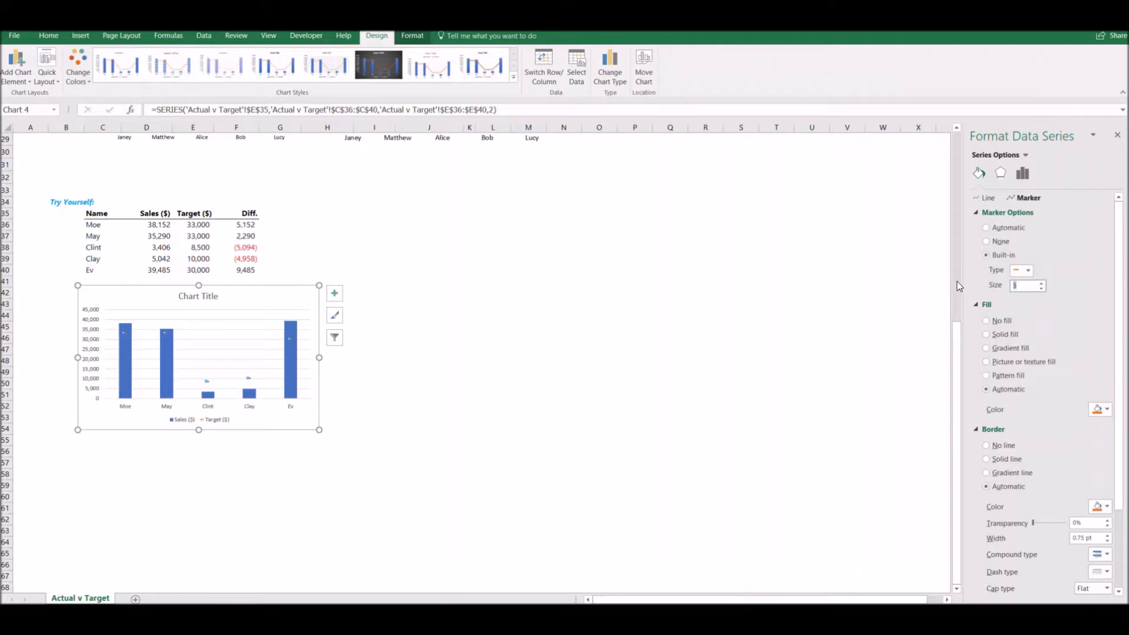
{"action": "type", "text": "20"}
{"action": "key", "text": "Return"}
- Make the Target dash markers borderless with a solid red fill
{"action": "left_click", "coordinate": [1007, 449]}
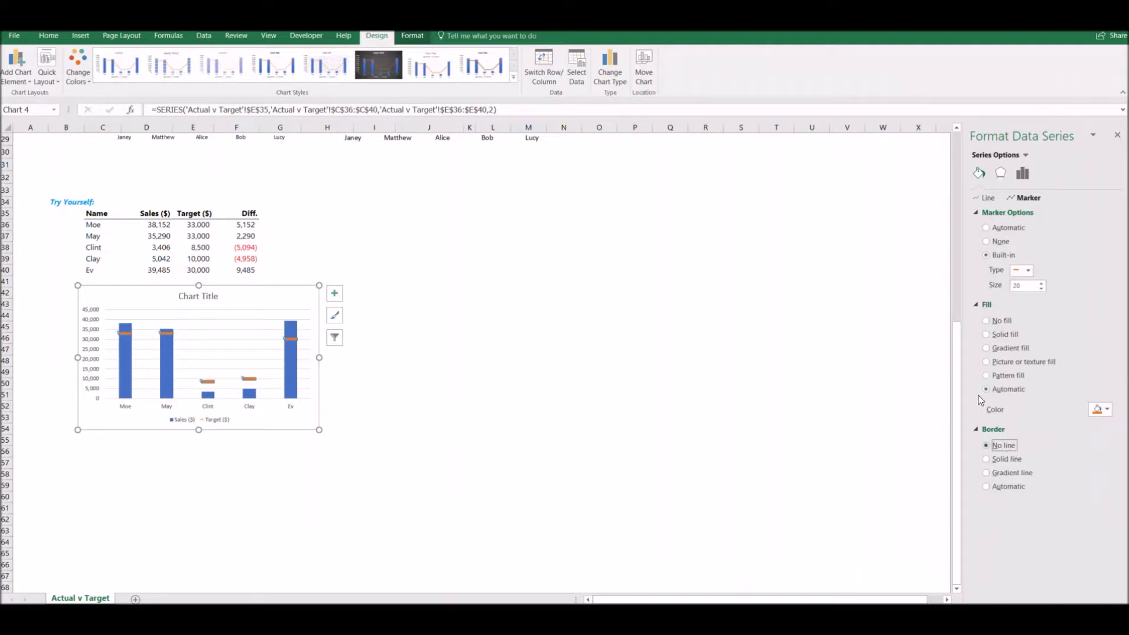
{"action": "left_click", "coordinate": [1109, 410]}
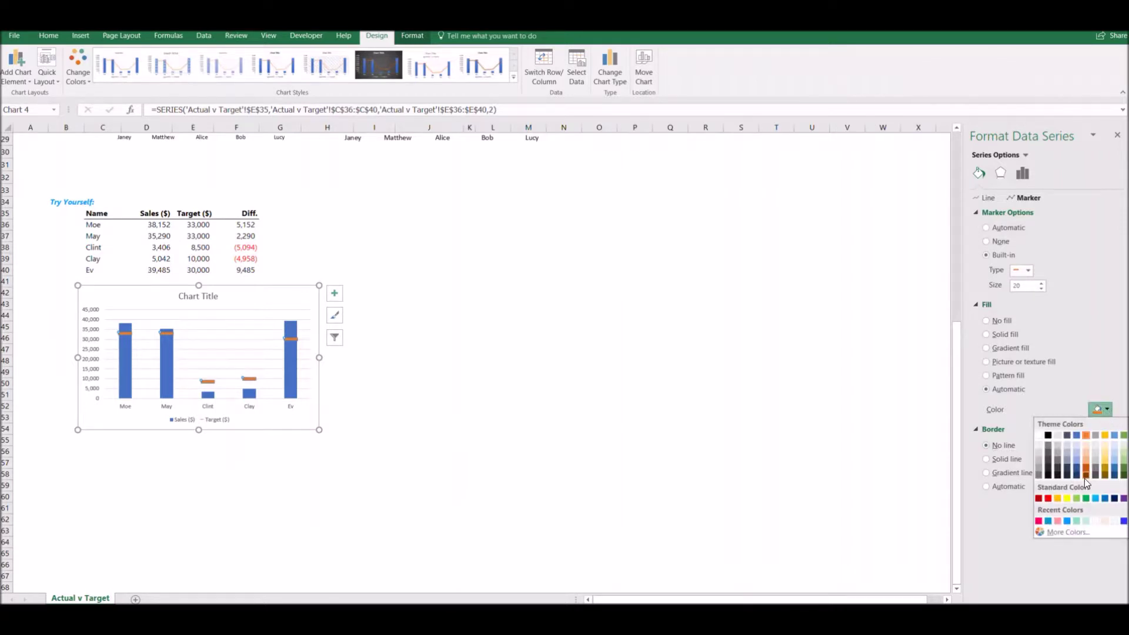
{"action": "left_click", "coordinate": [1040, 522]}
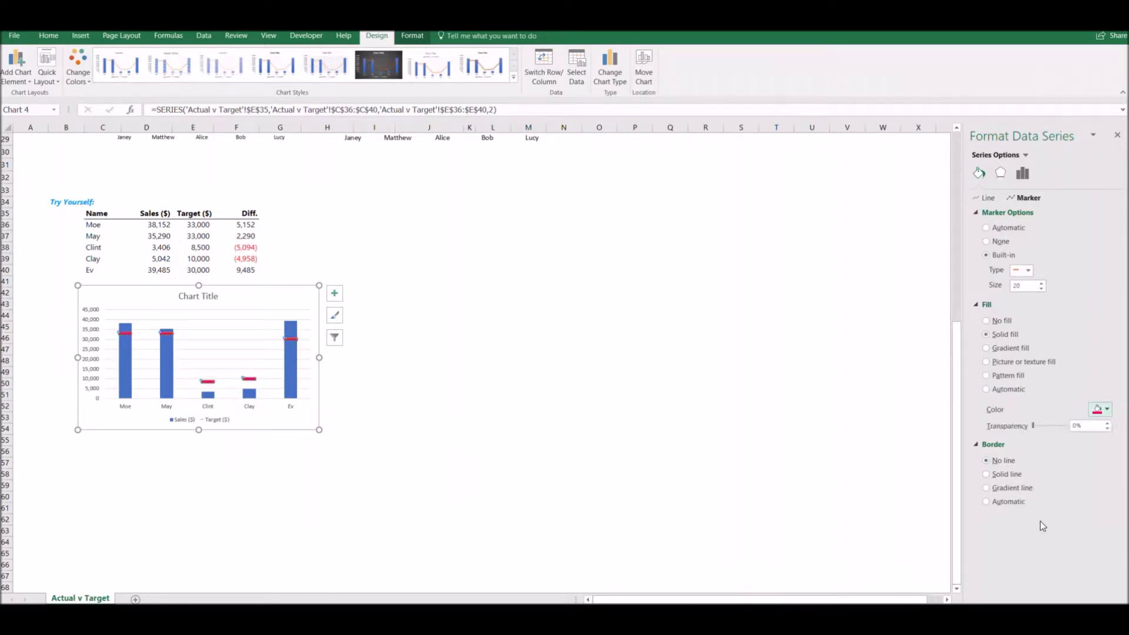
{"action": "left_click", "coordinate": [397, 338]}
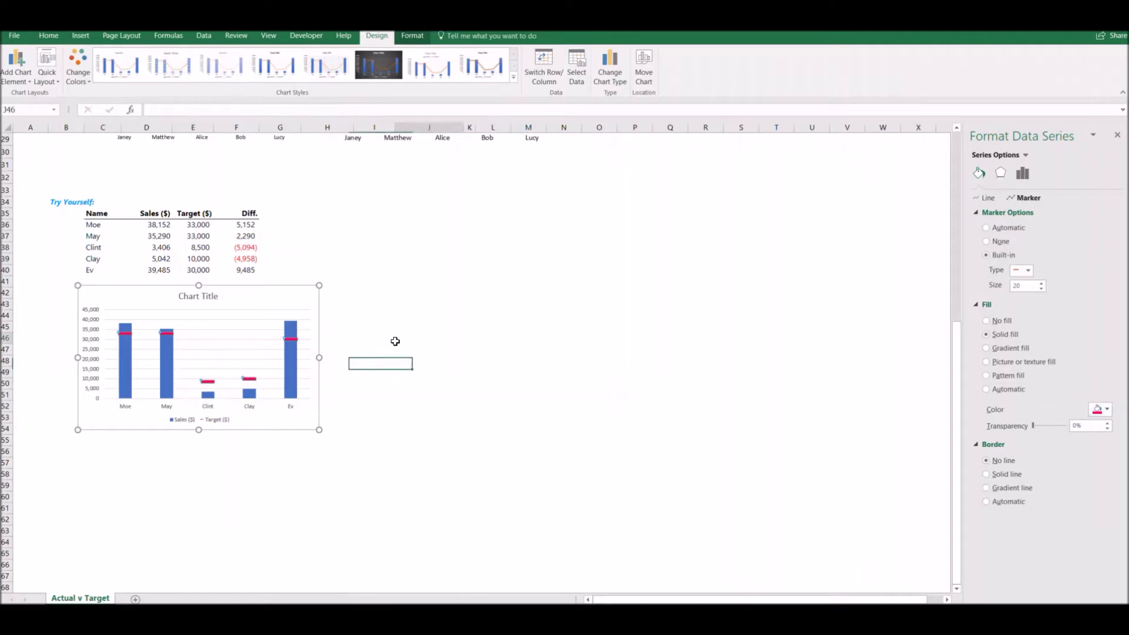
- Delete the combo chart's title and select its vertical axis
{"action": "scroll", "coordinate": [290, 382], "scroll_direction": "up", "scroll_amount": 5}
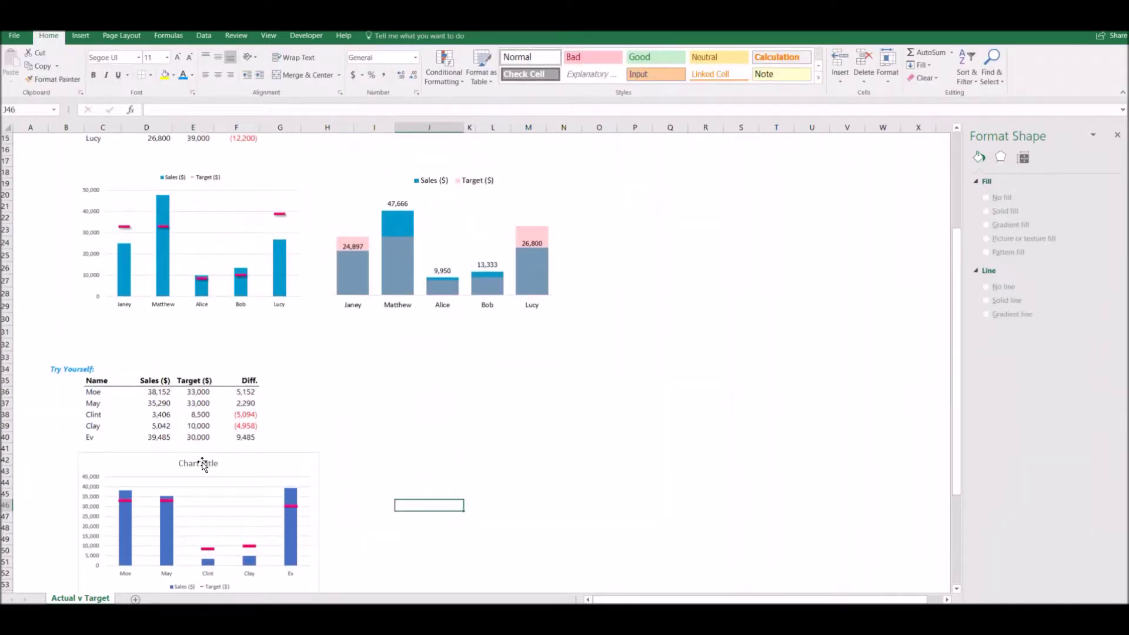
{"action": "scroll", "coordinate": [385, 491], "scroll_direction": "down", "scroll_amount": 3}
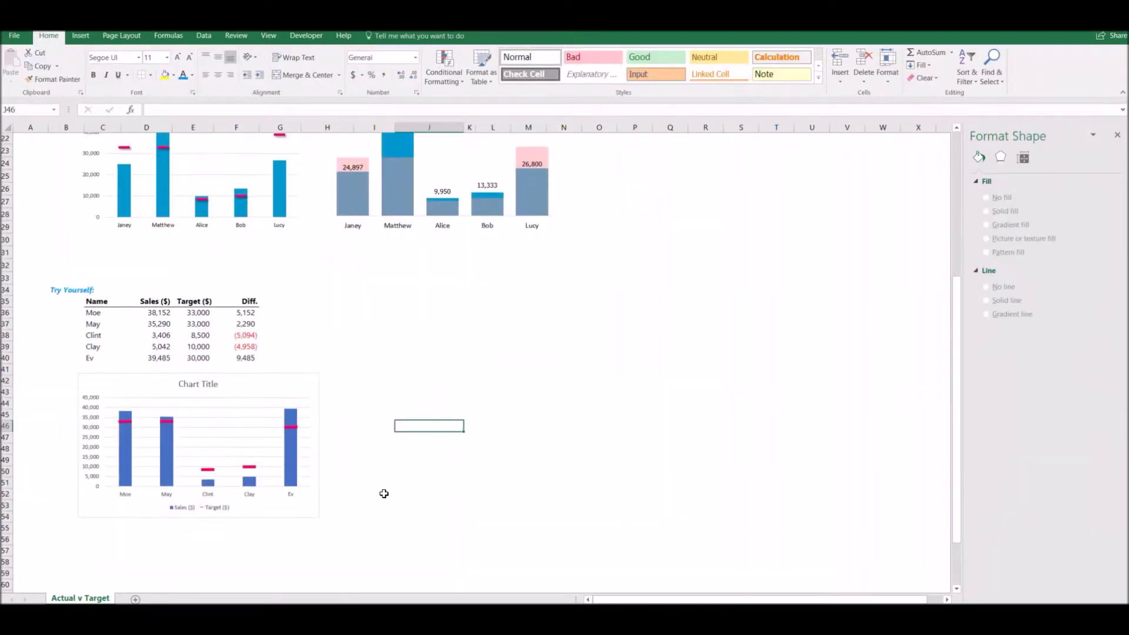
{"action": "left_click", "coordinate": [202, 390]}
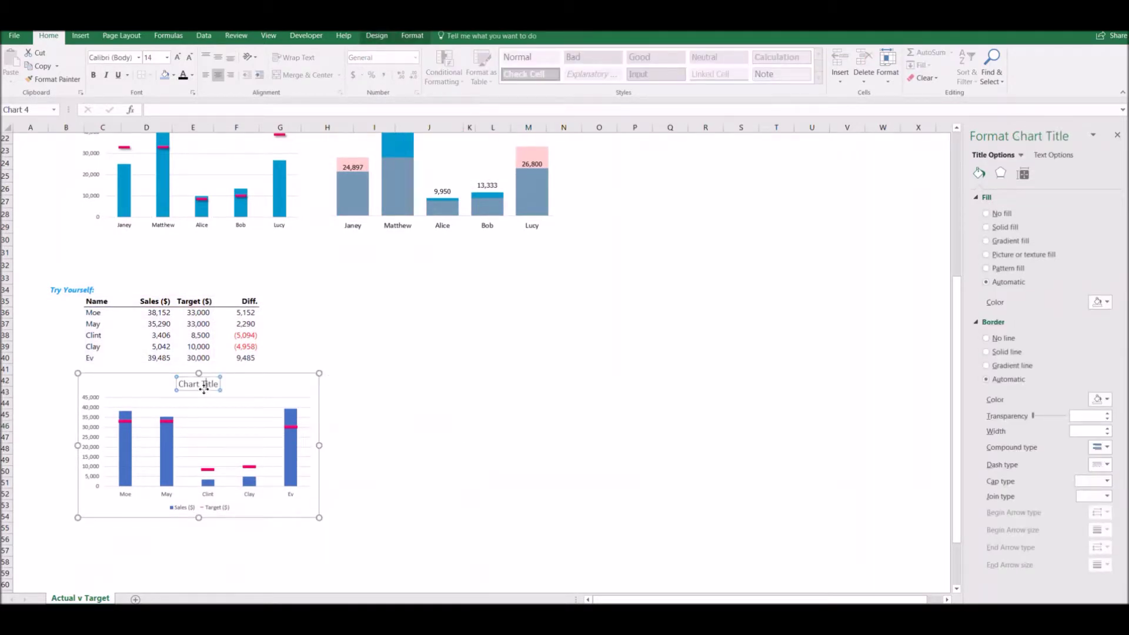
{"action": "key", "text": "Delete"}
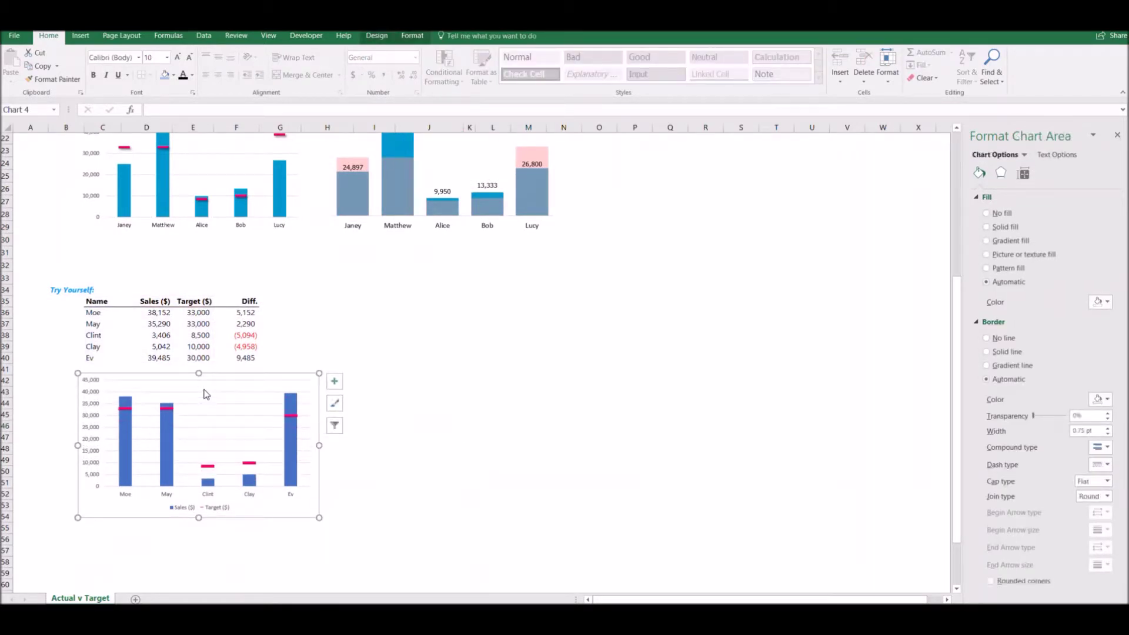
{"action": "left_click", "coordinate": [91, 415]}
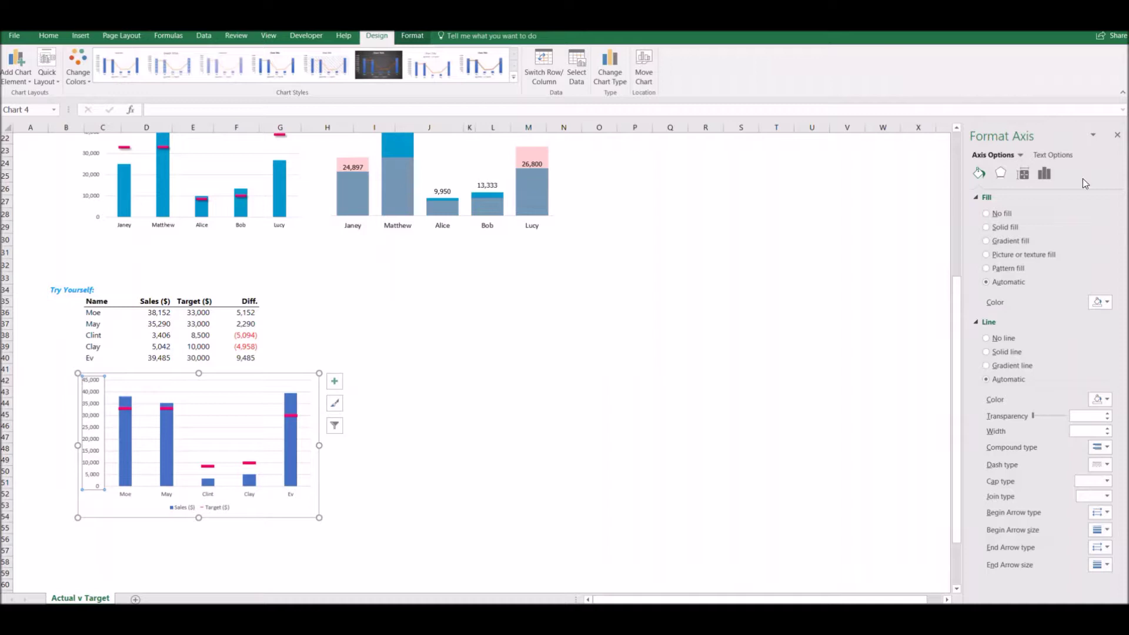
- Set the vertical axis major unit to 10,000 and maximum bound to 40,000
{"action": "left_click", "coordinate": [1044, 175]}
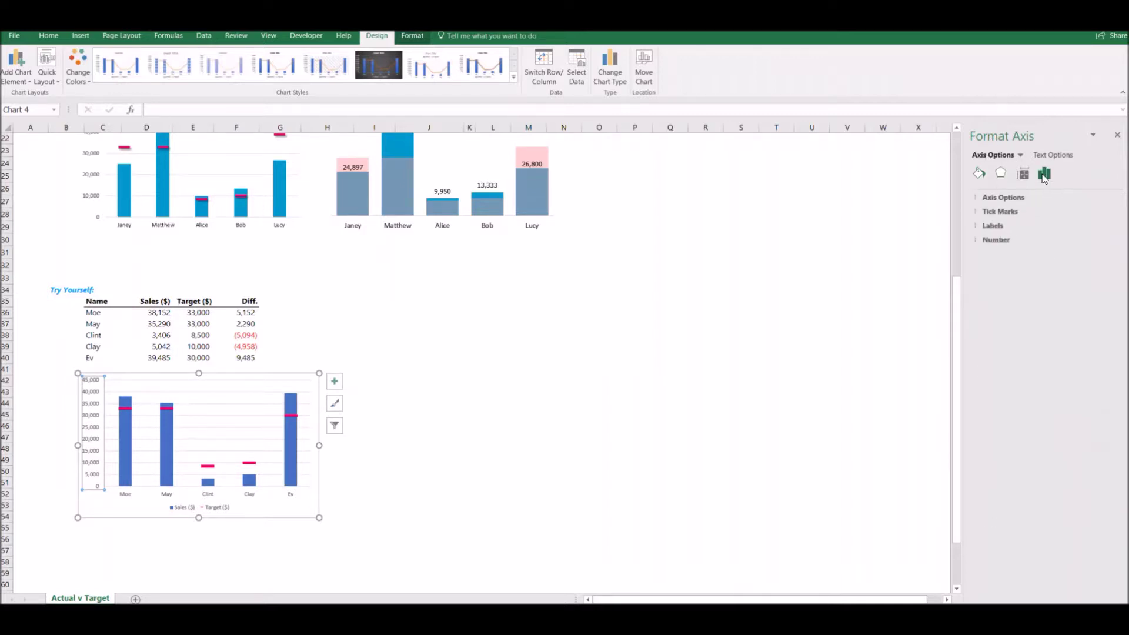
{"action": "left_click", "coordinate": [974, 197]}
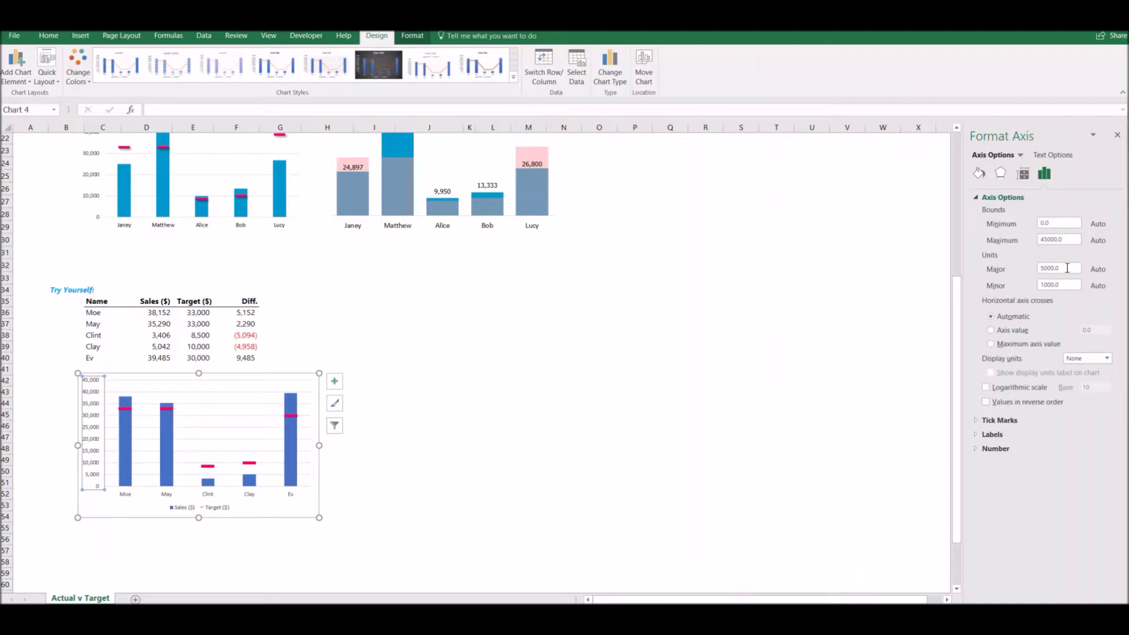
{"action": "left_click_drag", "start_coordinate": [1067, 269], "coordinate": [1024, 264]}
{"action": "type", "text": "10"}
{"action": "key", "text": "Return"}
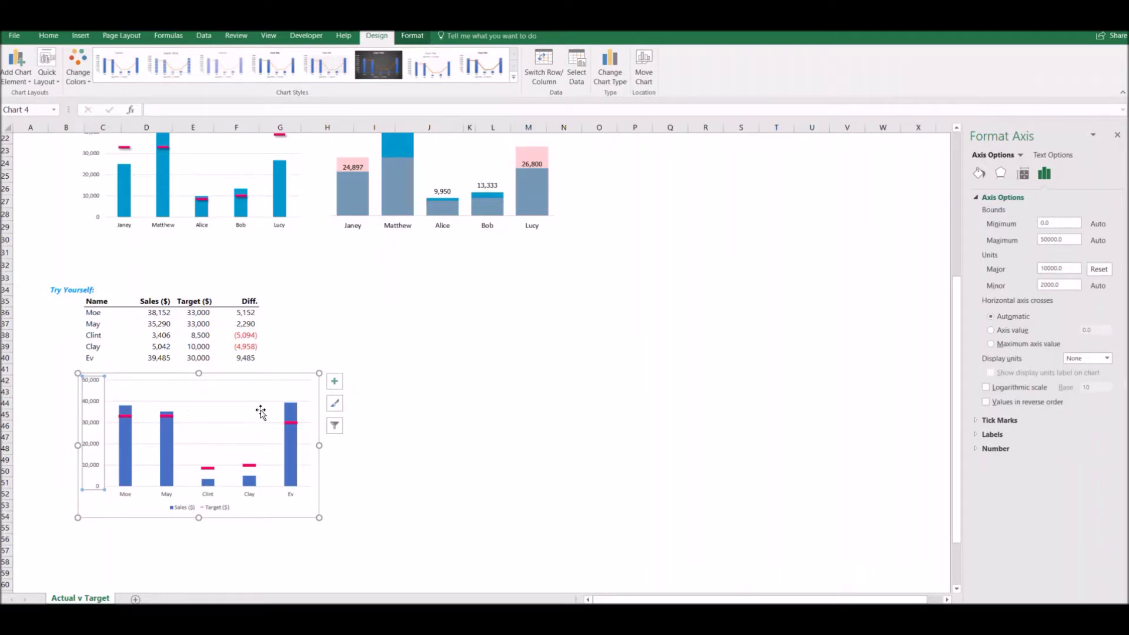
{"action": "left_click", "coordinate": [1044, 239]}
{"action": "key", "text": "Delete"}
{"action": "type", "text": "4"}
{"action": "key", "text": "Return"}
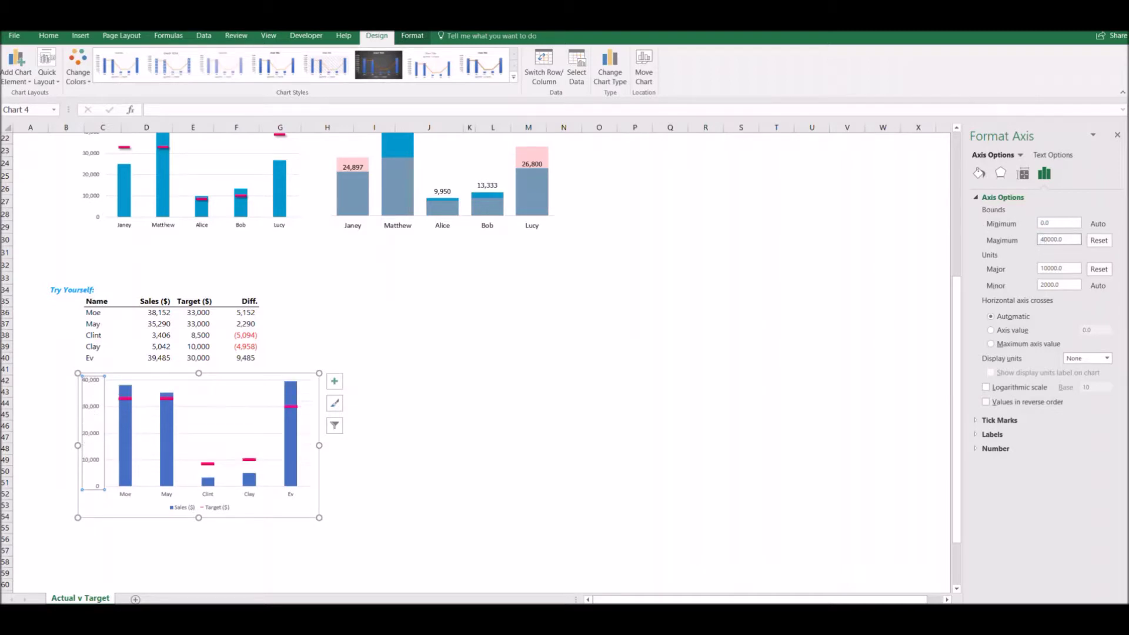
{"action": "left_click", "coordinate": [529, 392]}
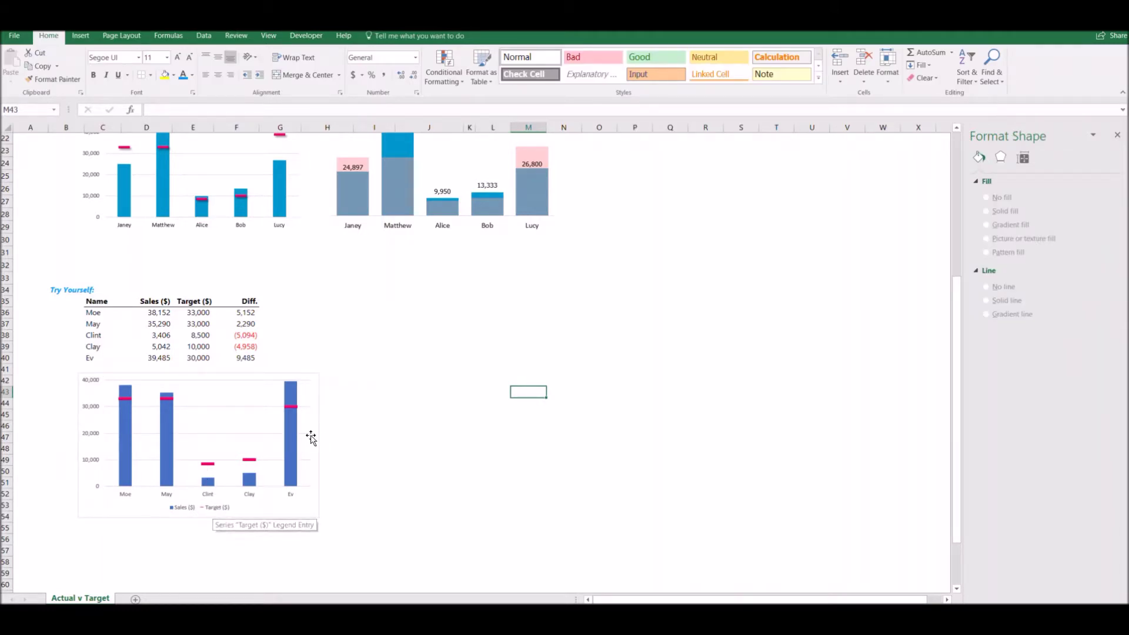
{"action": "scroll", "coordinate": [350, 484], "scroll_direction": "up", "scroll_amount": 2}
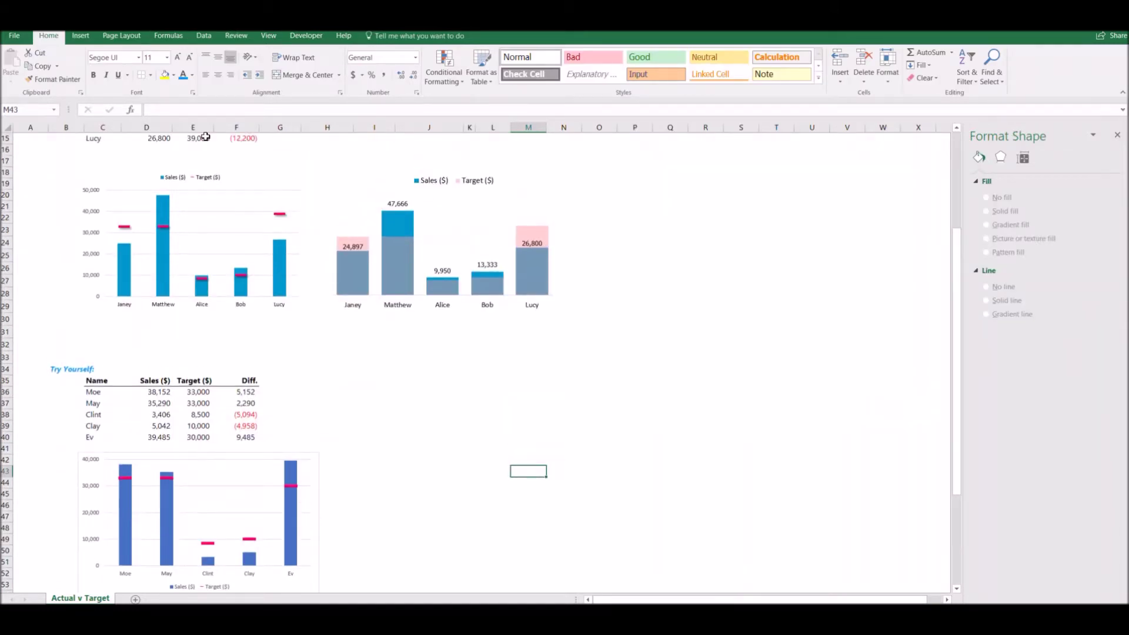
{"action": "scroll", "coordinate": [365, 420], "scroll_direction": "down", "scroll_amount": 2}
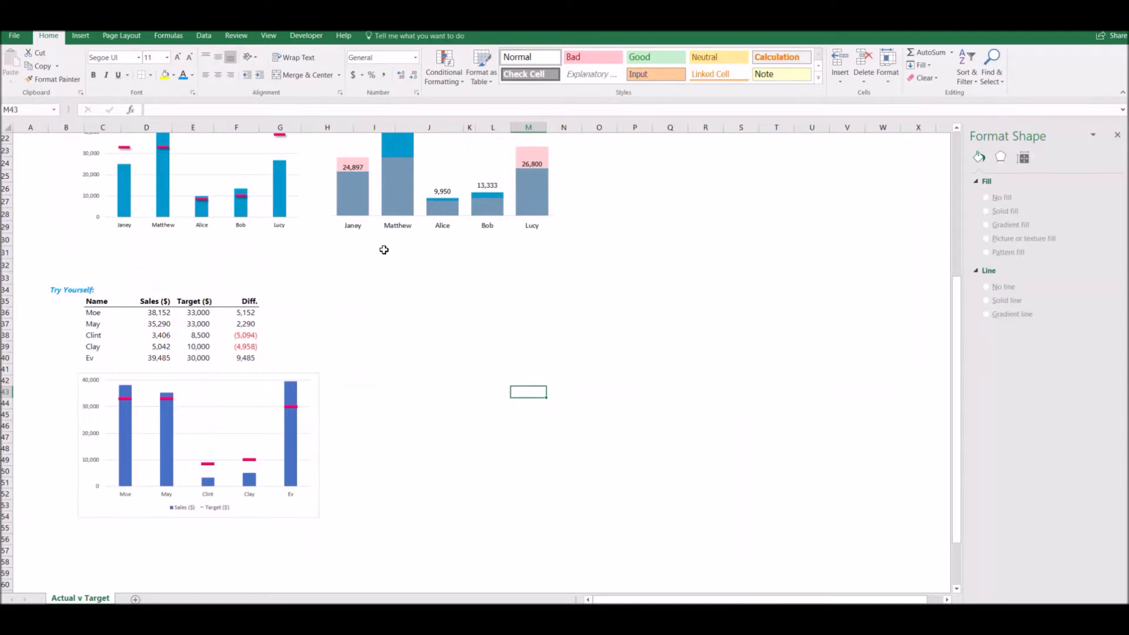
{"action": "scroll", "coordinate": [384, 244], "scroll_direction": "up", "scroll_amount": 2}
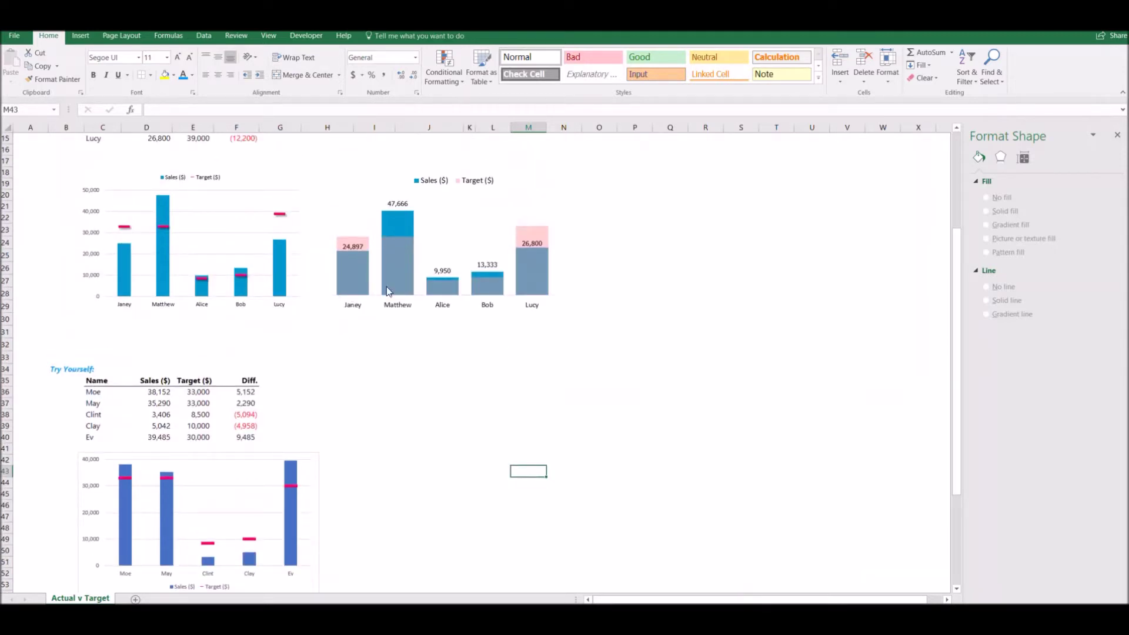
{"action": "scroll", "coordinate": [363, 427], "scroll_direction": "down", "scroll_amount": 2}
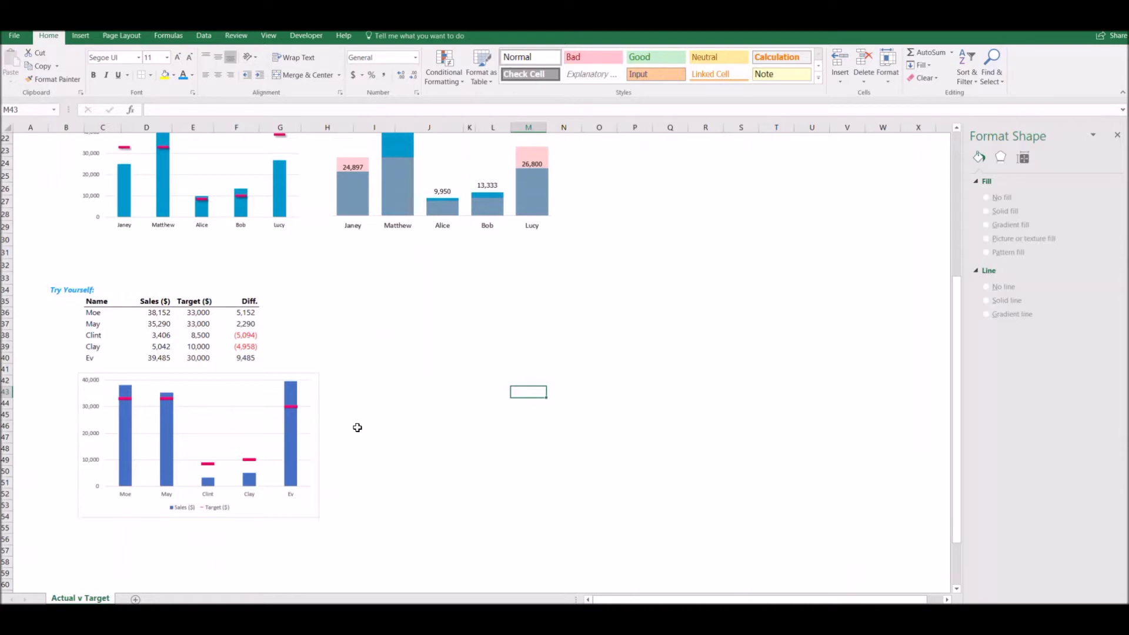
{"action": "left_click", "coordinate": [272, 521]}
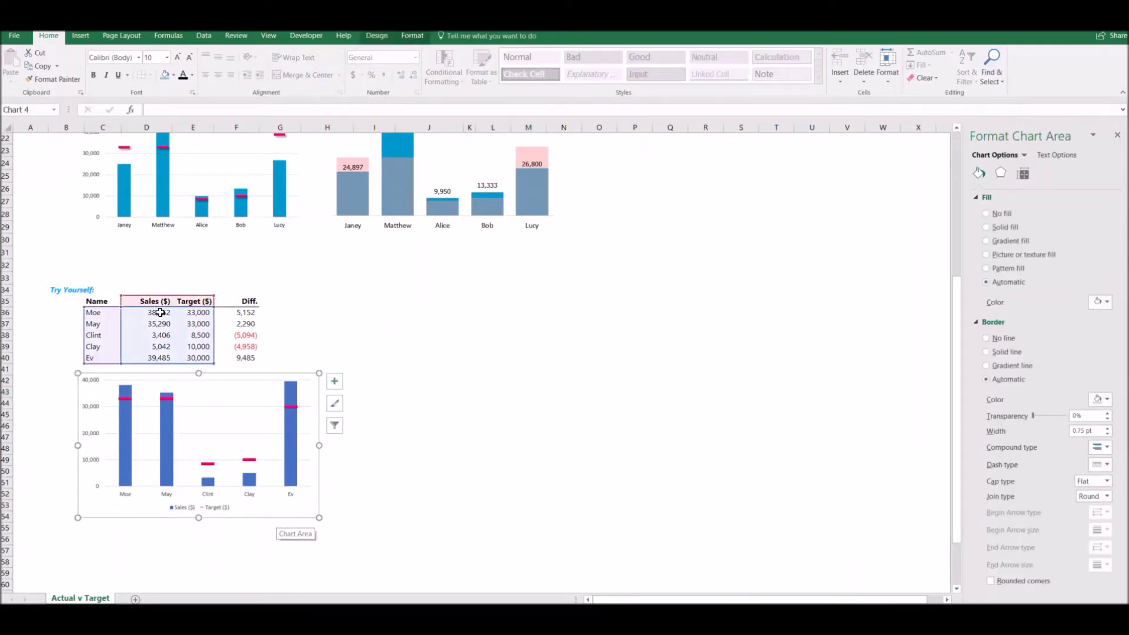
- Select C35:E40 and insert a Clustered Column chart of Sales ($) and Target ($)
{"action": "left_click_drag", "start_coordinate": [98, 299], "coordinate": [203, 347]}
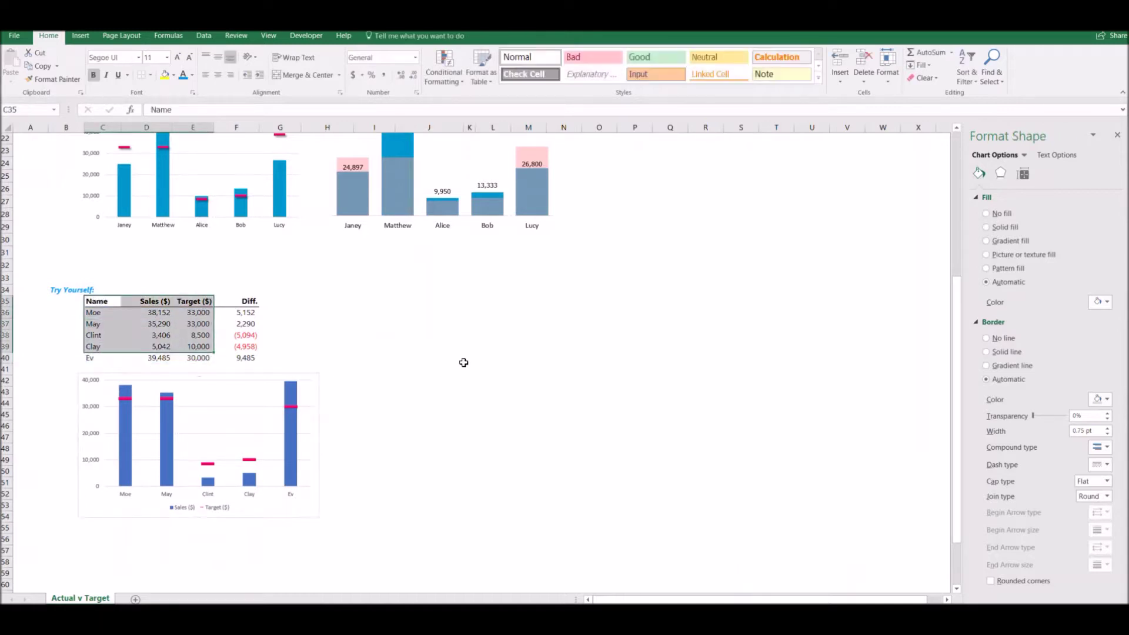
{"action": "left_click_drag", "start_coordinate": [90, 300], "coordinate": [194, 356]}
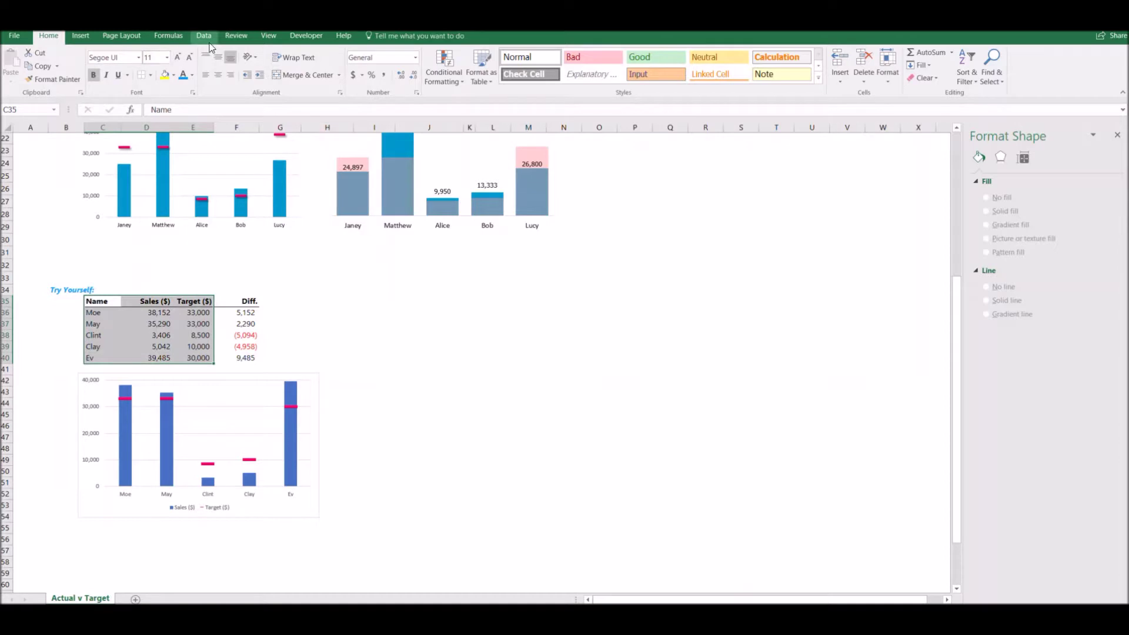
{"action": "left_click", "coordinate": [81, 36]}
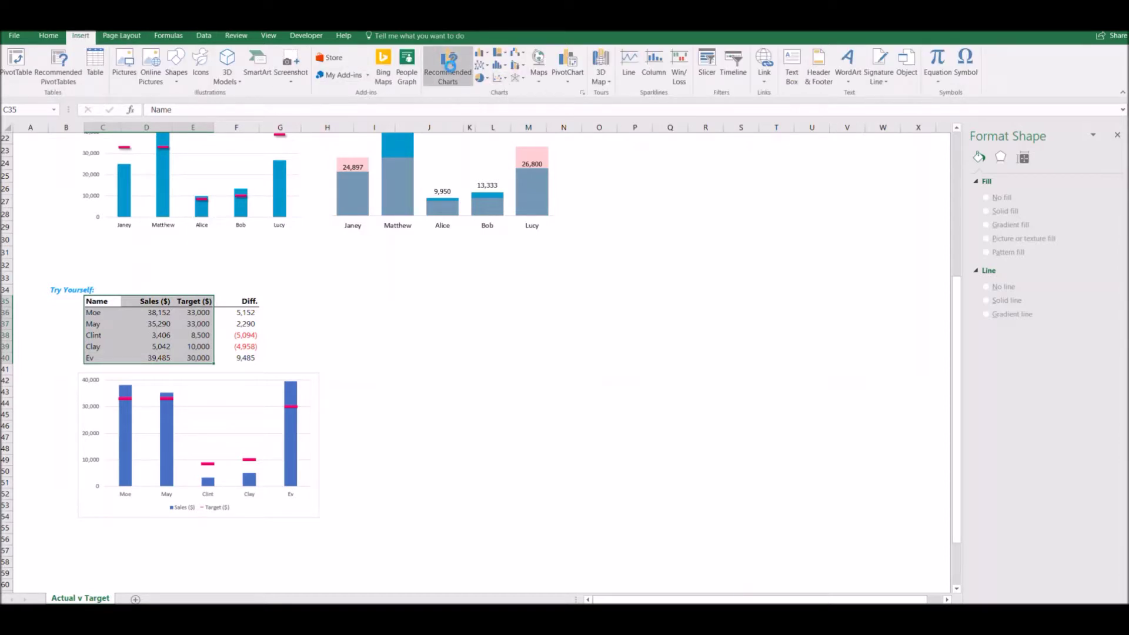
{"action": "left_click", "coordinate": [448, 68]}
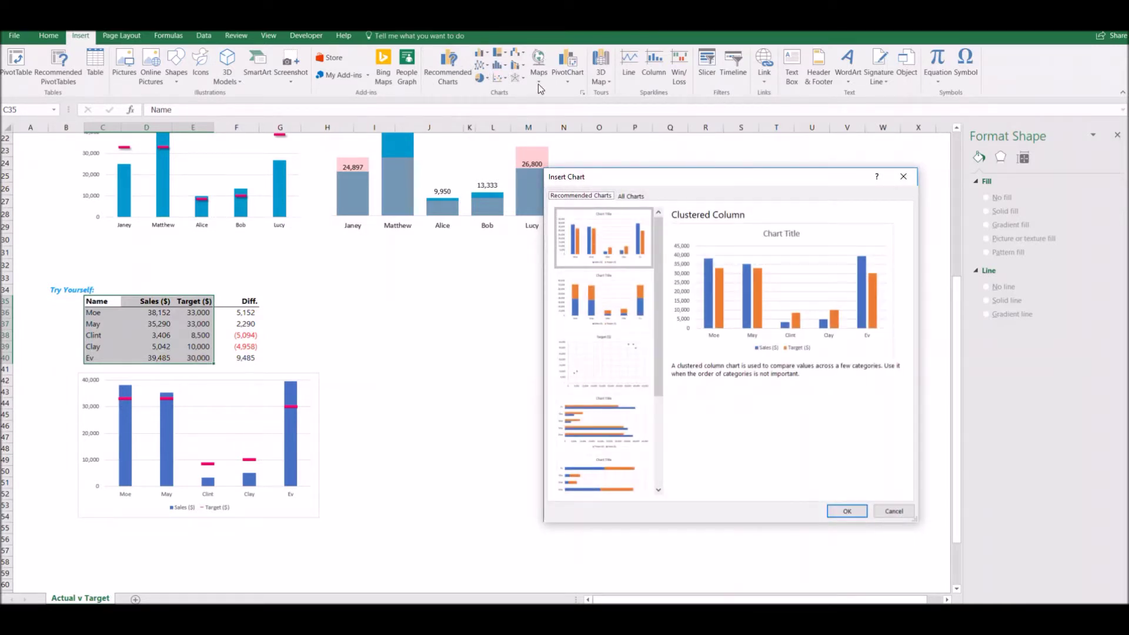
{"action": "left_click", "coordinate": [634, 197]}
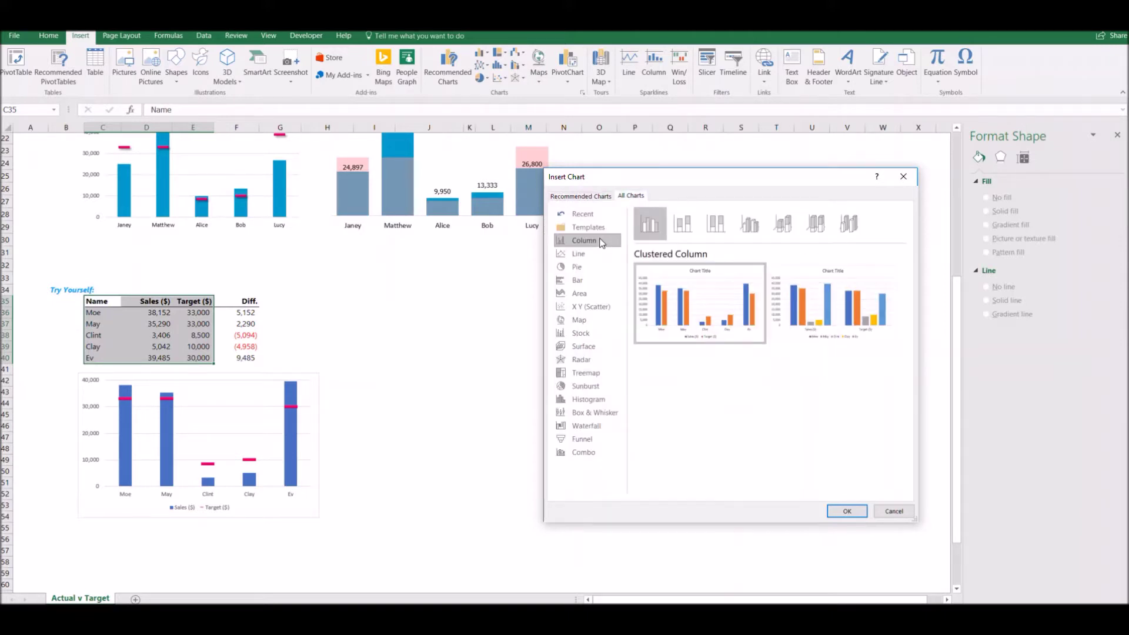
{"action": "mouse_move", "coordinate": [691, 320]}
{"action": "left_click", "coordinate": [846, 511]}
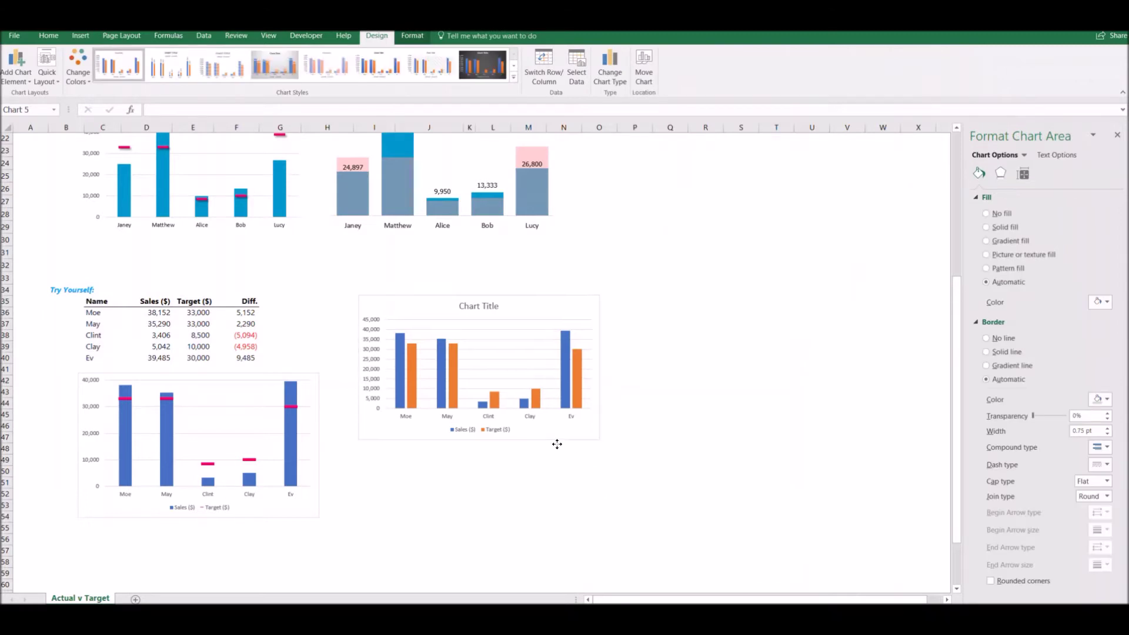
- Drag the new column chart to the right of the target-marker chart under the table
{"action": "left_click_drag", "start_coordinate": [557, 444], "coordinate": [536, 520]}
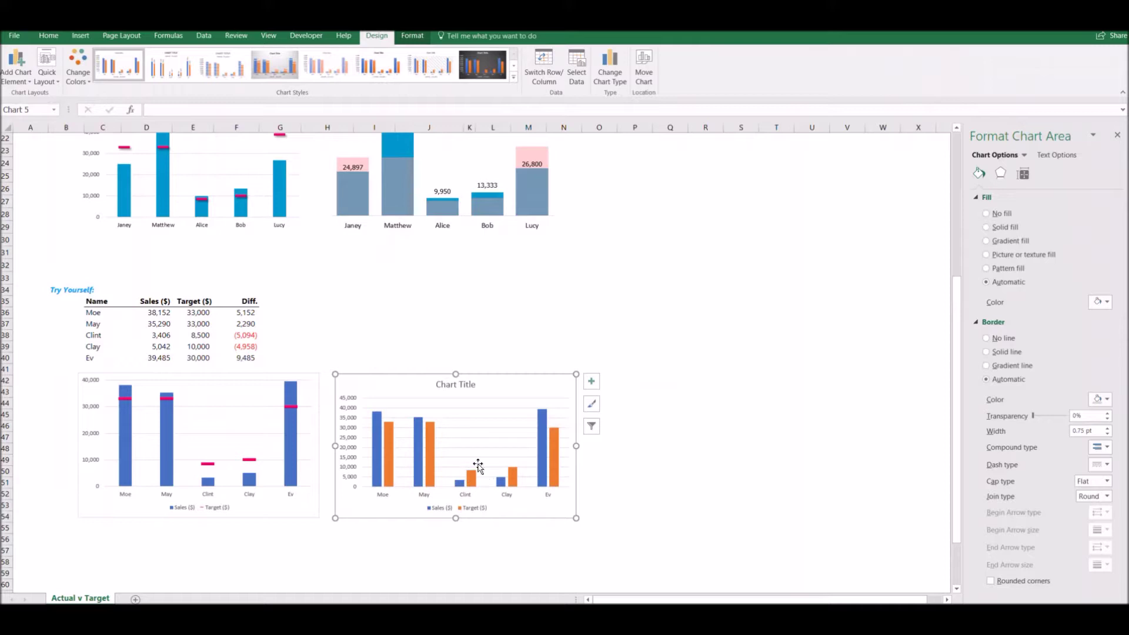
{"action": "scroll", "coordinate": [369, 267], "scroll_direction": "up", "scroll_amount": 2}
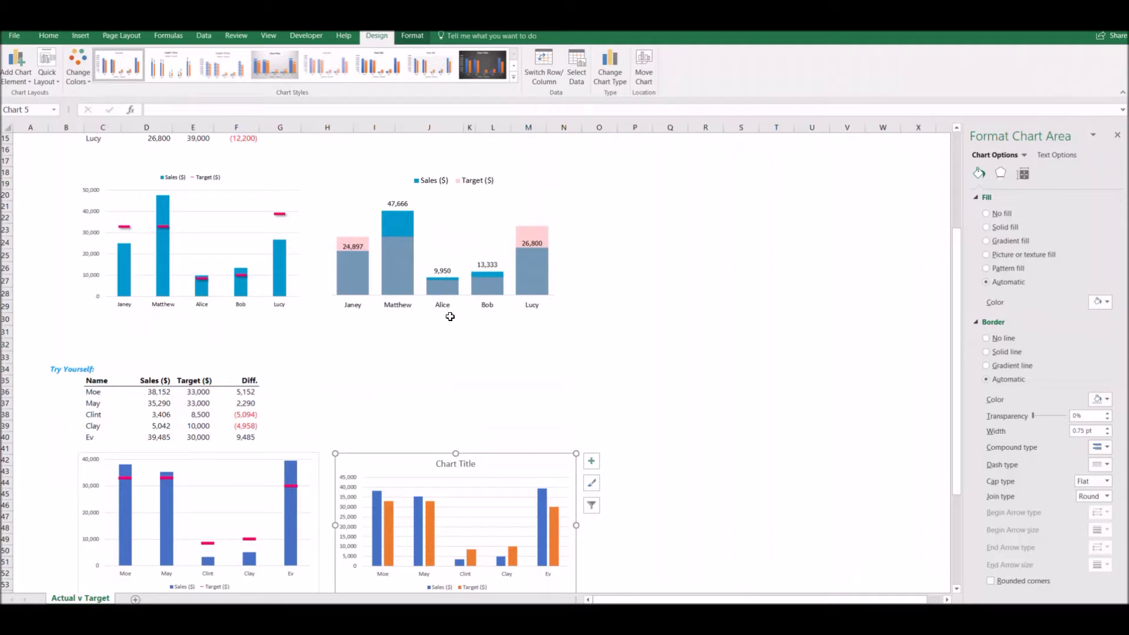
{"action": "scroll", "coordinate": [449, 314], "scroll_direction": "down", "scroll_amount": 2}
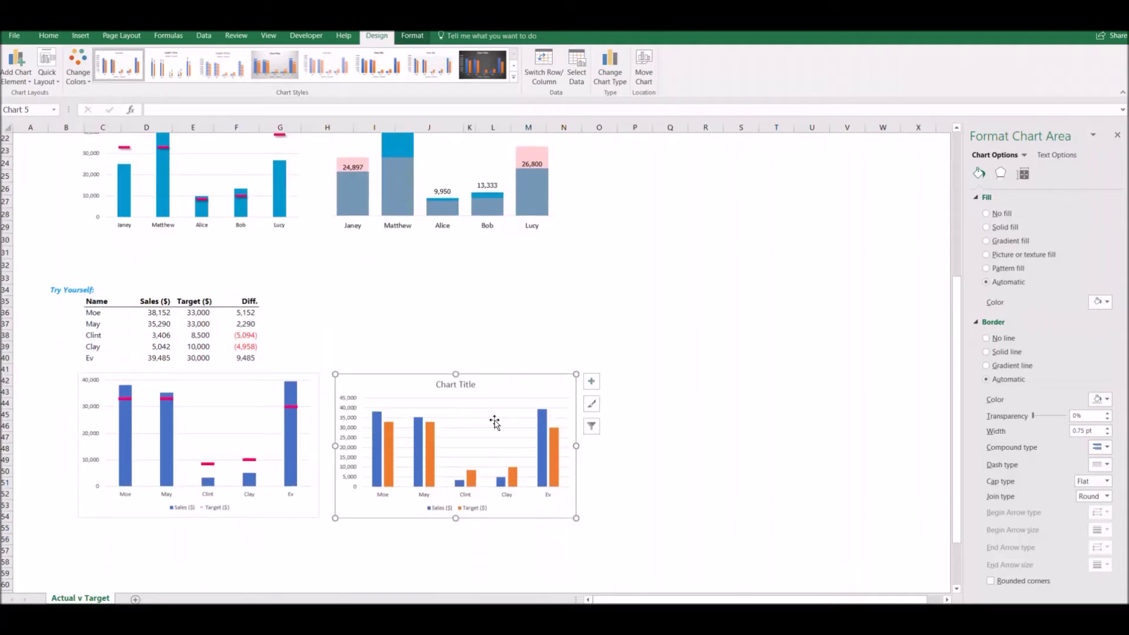
- Delete the column chart's vertical axis, horizontal gridlines and chart title
{"action": "left_click", "coordinate": [351, 442]}
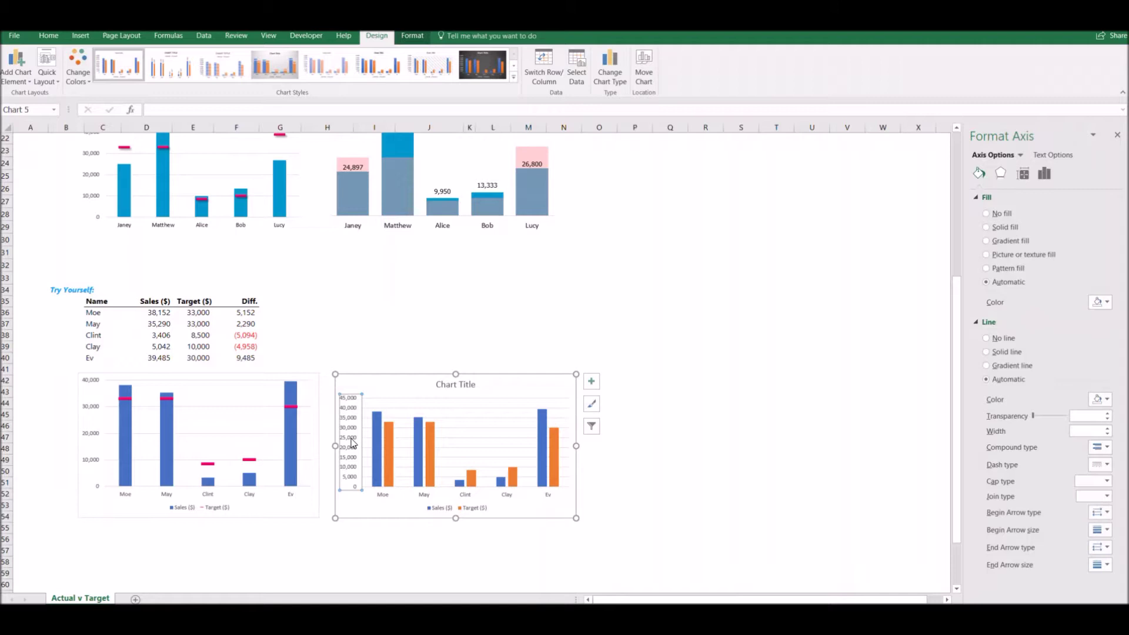
{"action": "key", "text": "Delete"}
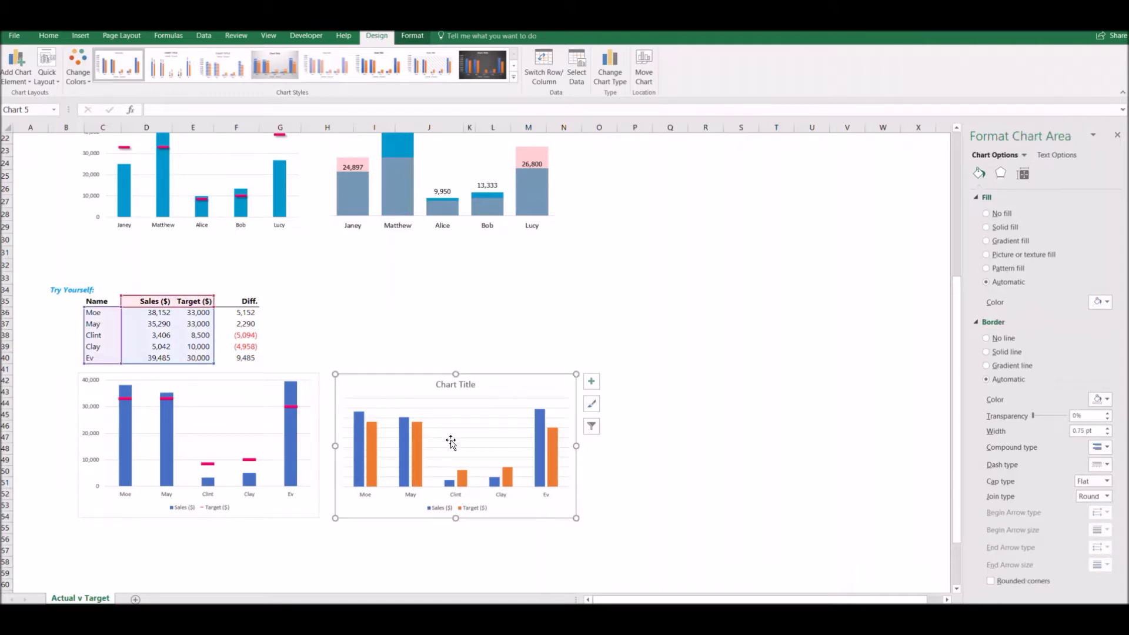
{"action": "left_click", "coordinate": [465, 422]}
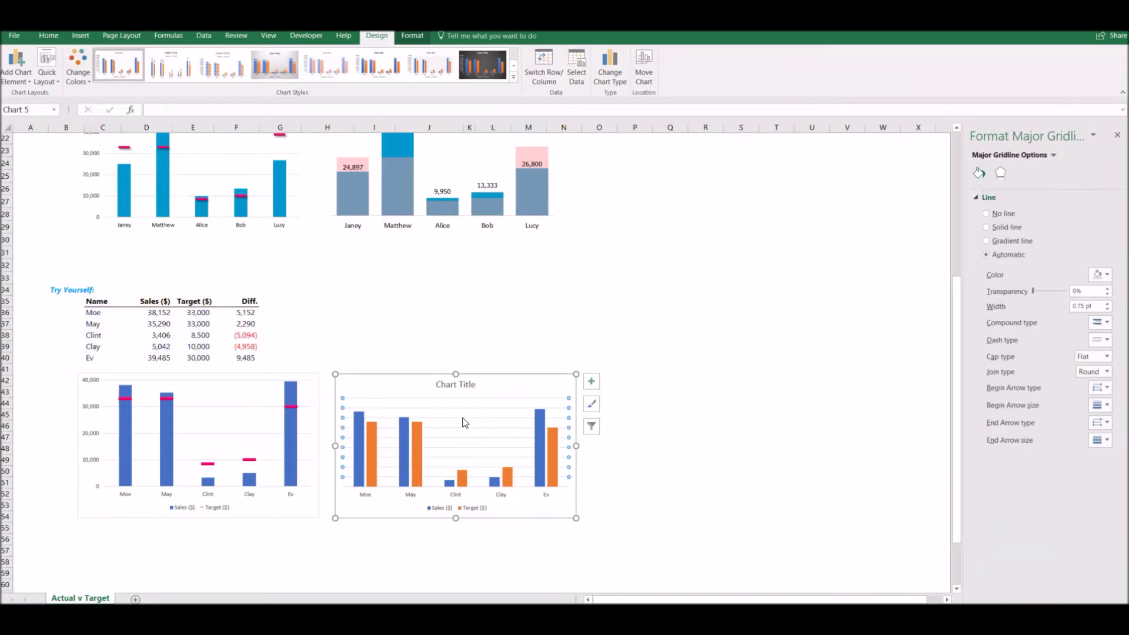
{"action": "key", "text": "Delete"}
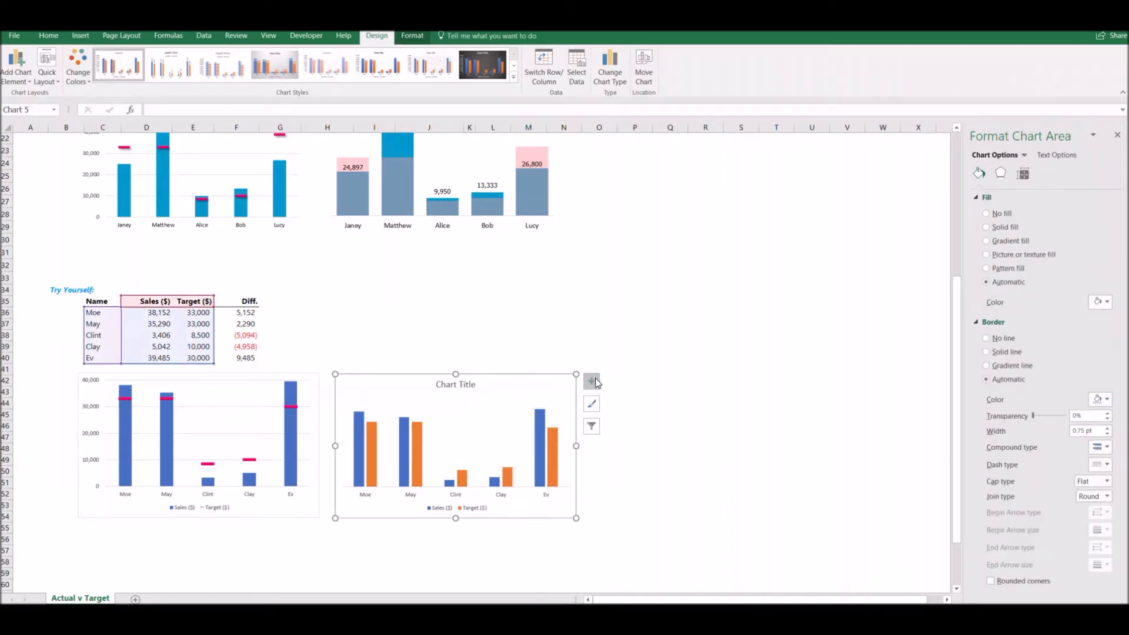
{"action": "scroll", "coordinate": [360, 349], "scroll_direction": "up", "scroll_amount": 5}
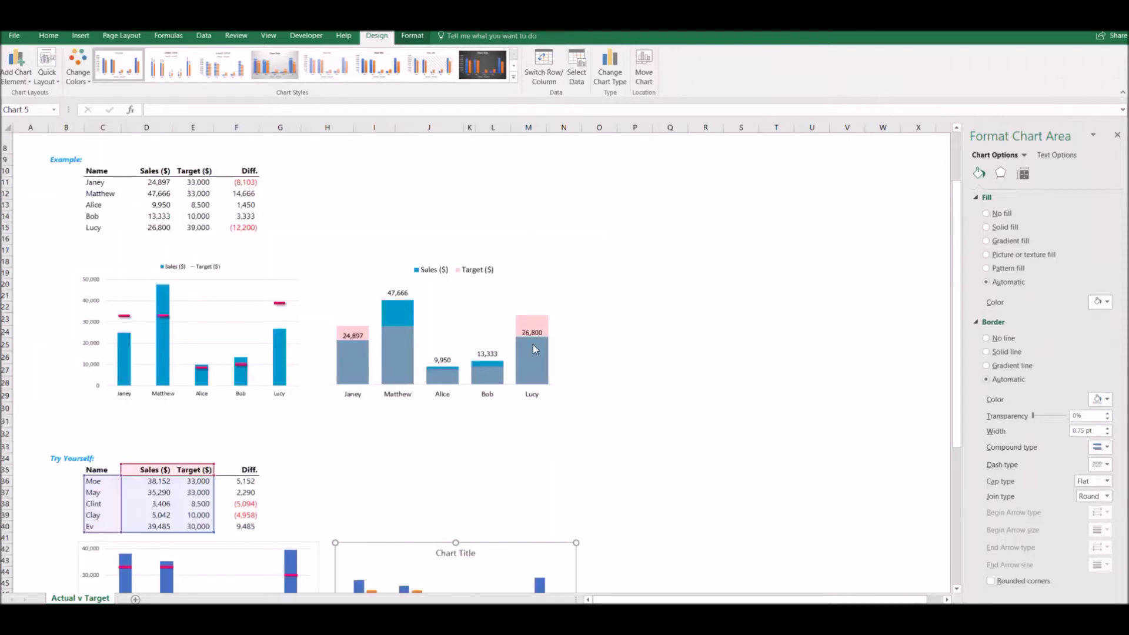
{"action": "scroll", "coordinate": [412, 330], "scroll_direction": "down", "scroll_amount": 5}
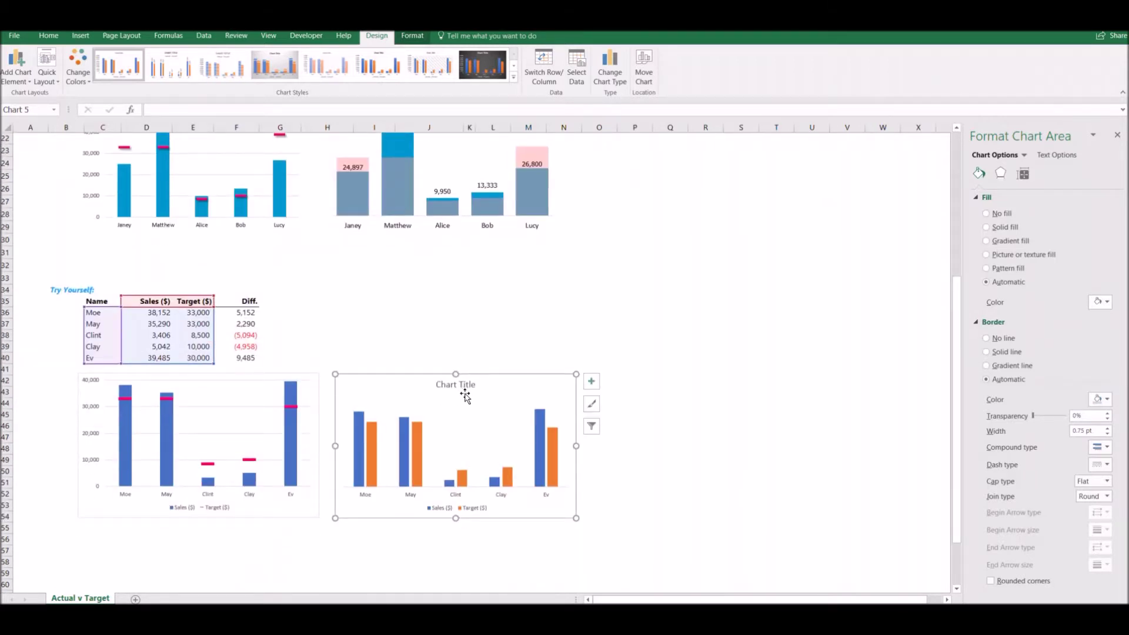
{"action": "left_click", "coordinate": [465, 389]}
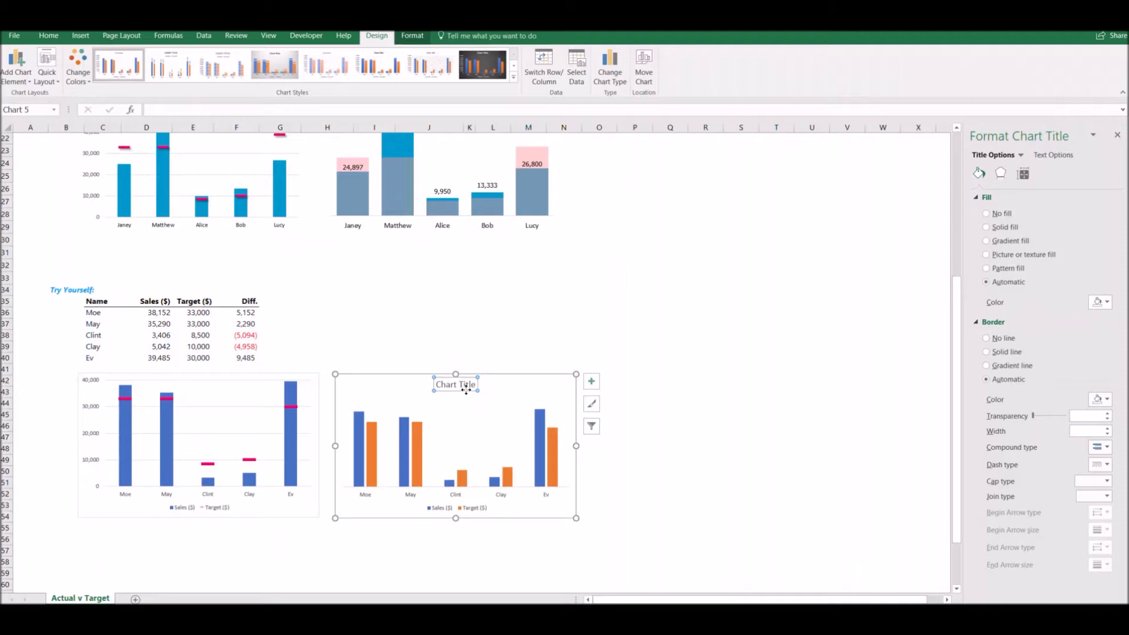
{"action": "key", "text": "Delete"}
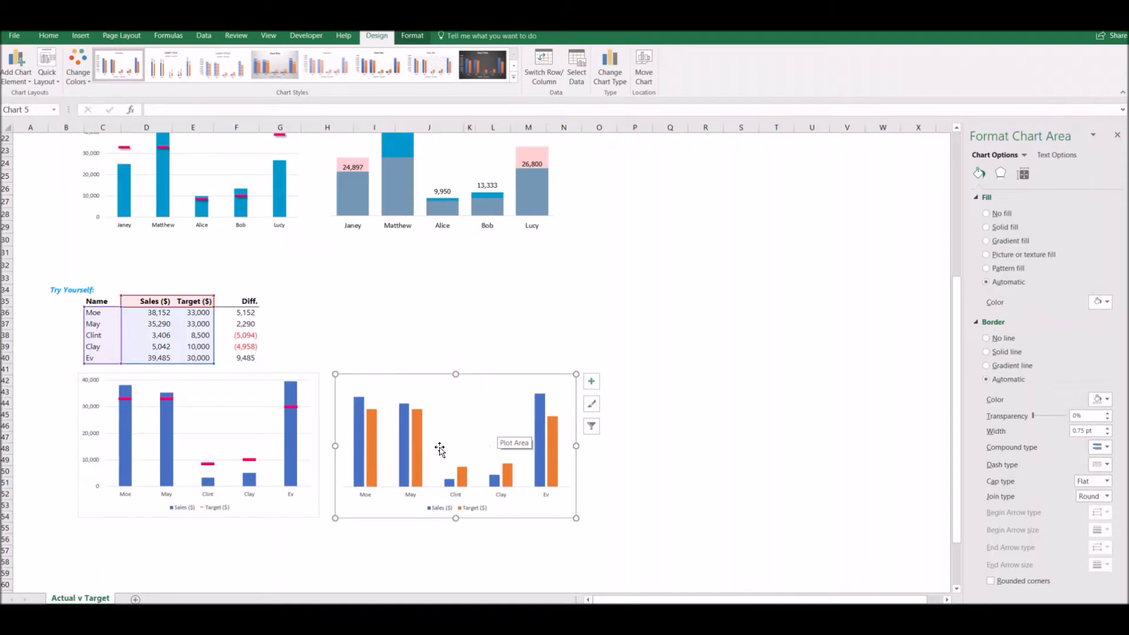
- Select the orange Target columns and show their Series Options in the Format Data Series pane
{"action": "left_click", "coordinate": [373, 458]}
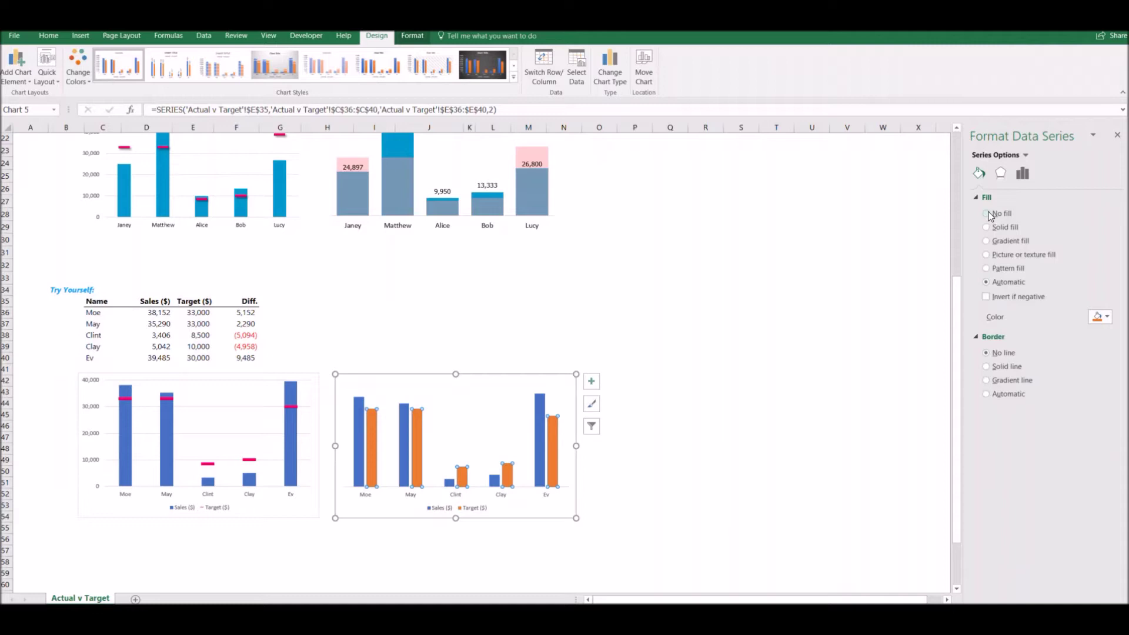
{"action": "left_click", "coordinate": [1000, 173]}
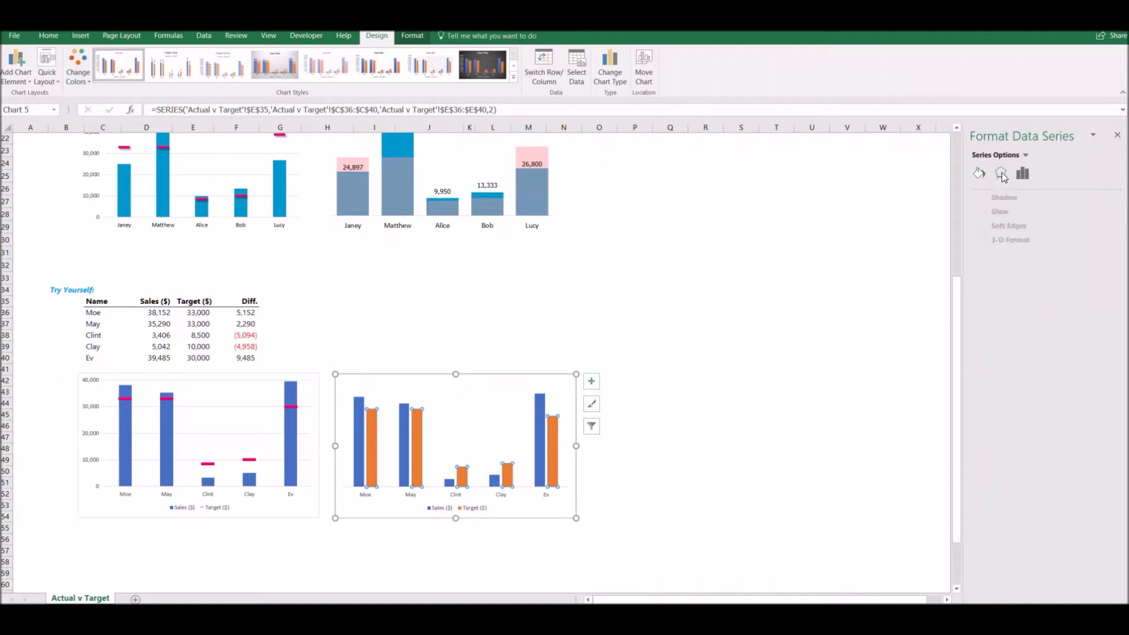
{"action": "left_click", "coordinate": [1021, 174]}
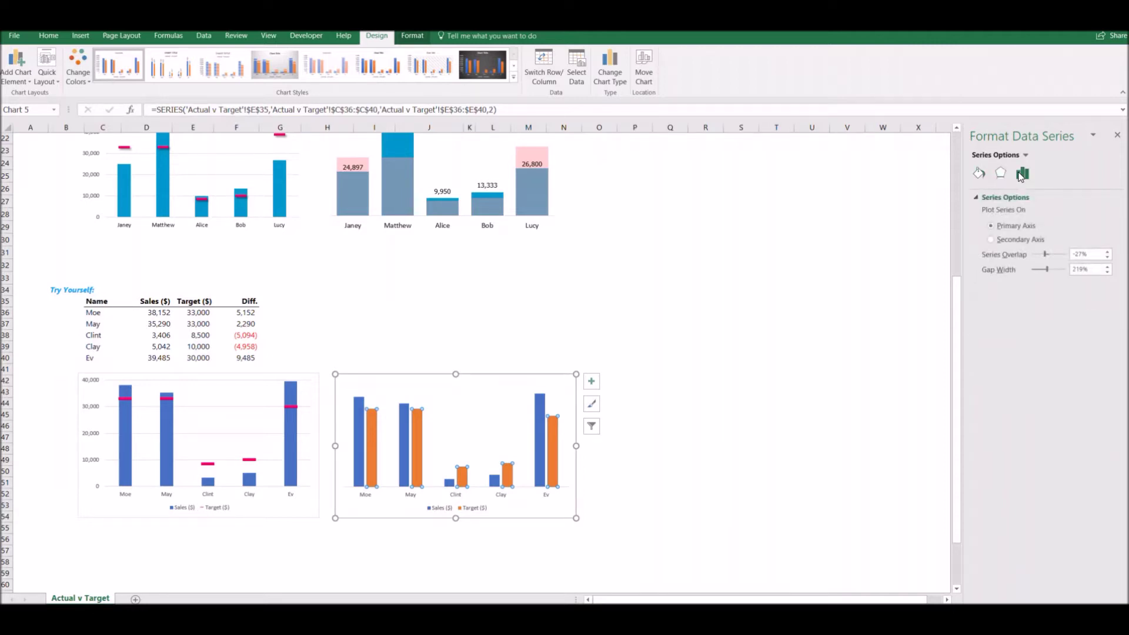
- Give the lower chart's Sales series 70% Series Overlap and 100% Gap Width
{"action": "left_click", "coordinate": [406, 448]}
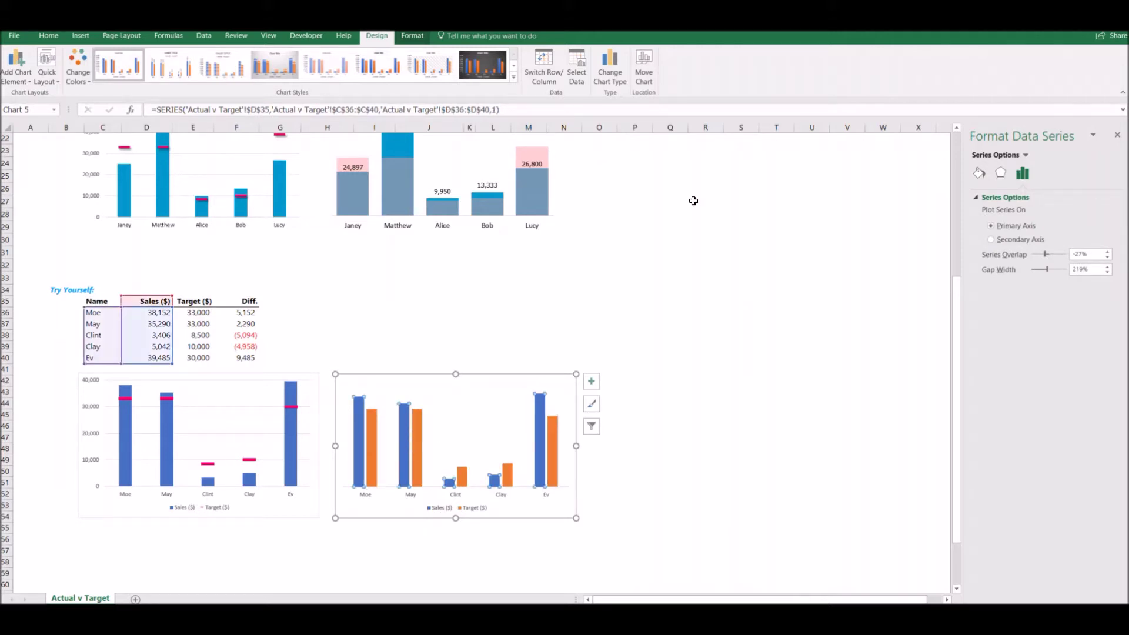
{"action": "left_click", "coordinate": [420, 419]}
{"action": "left_click", "coordinate": [416, 421]}
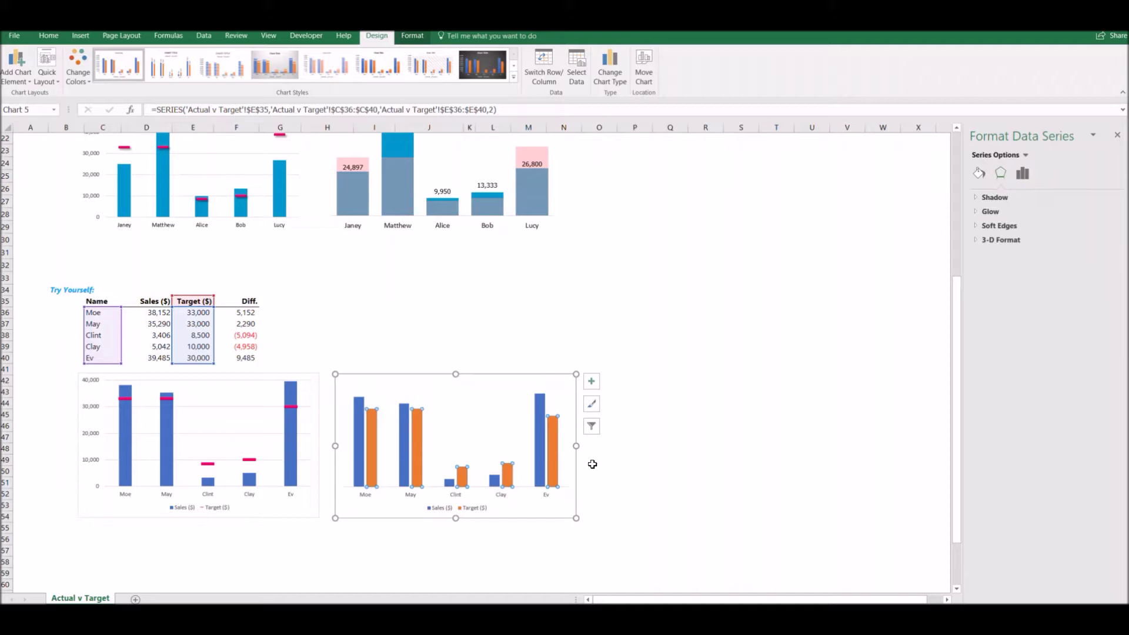
{"action": "left_click", "coordinate": [469, 562]}
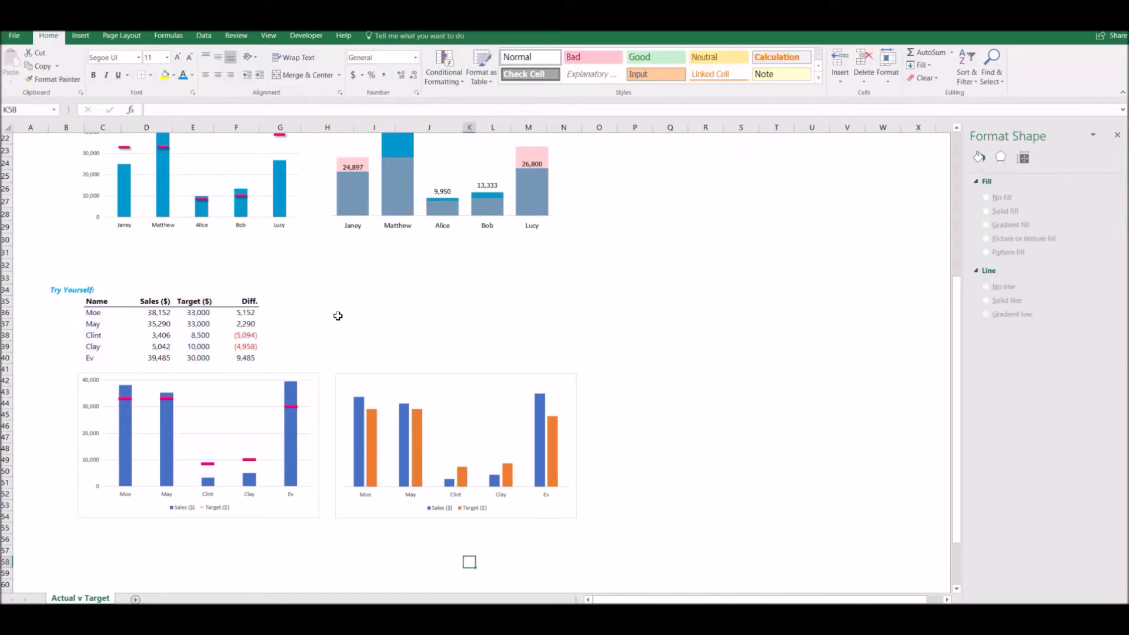
{"action": "left_click", "coordinate": [359, 436]}
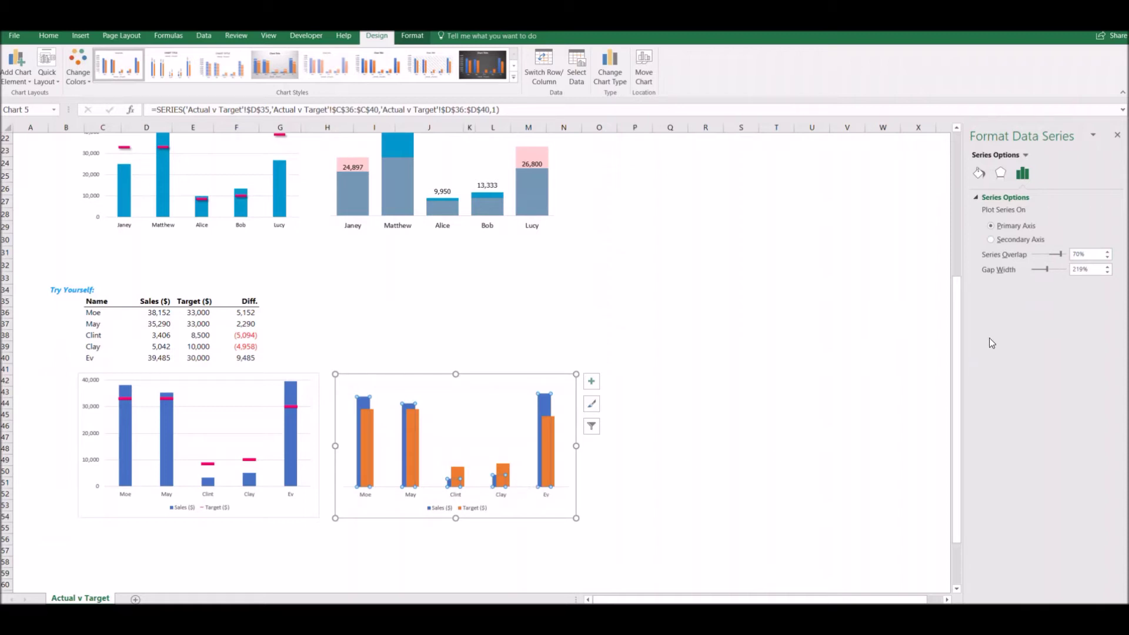
{"action": "left_click", "coordinate": [1041, 269]}
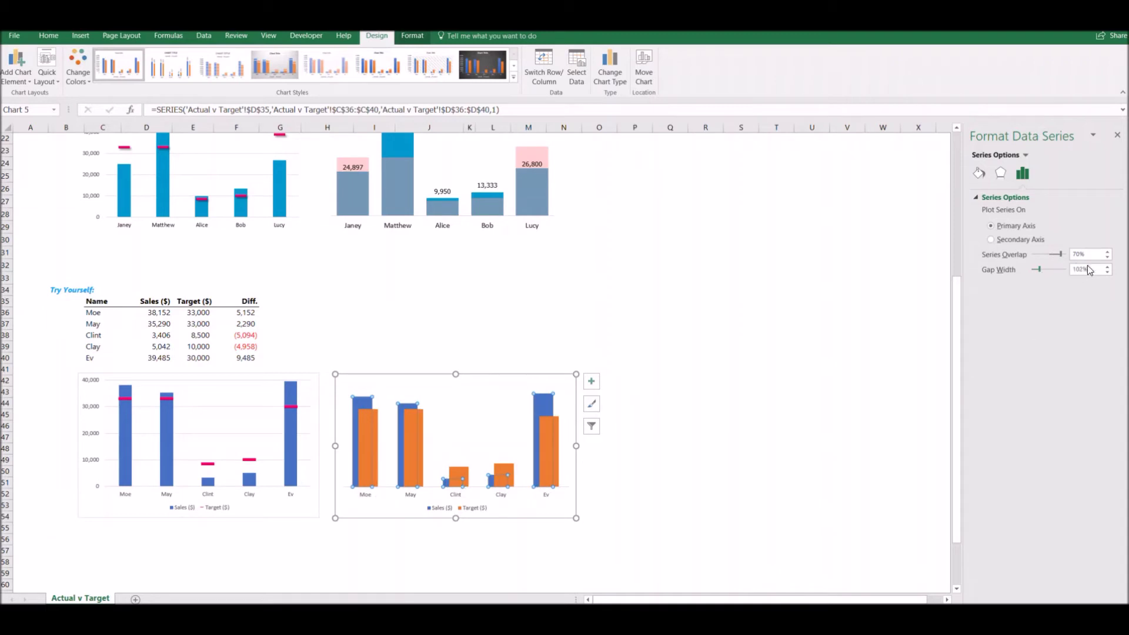
{"action": "key", "text": "Delete"}
{"action": "type", "text": "0"}
{"action": "left_click", "coordinate": [674, 419]}
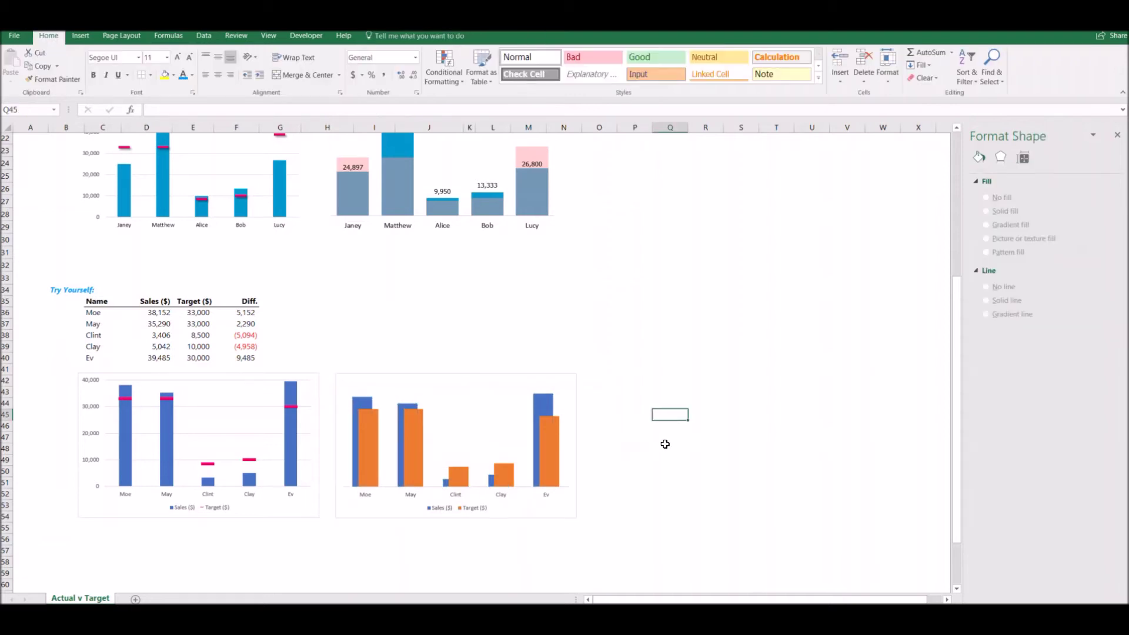
- Fill the whole Sales series in the lower chart with teal
{"action": "left_click", "coordinate": [541, 404]}
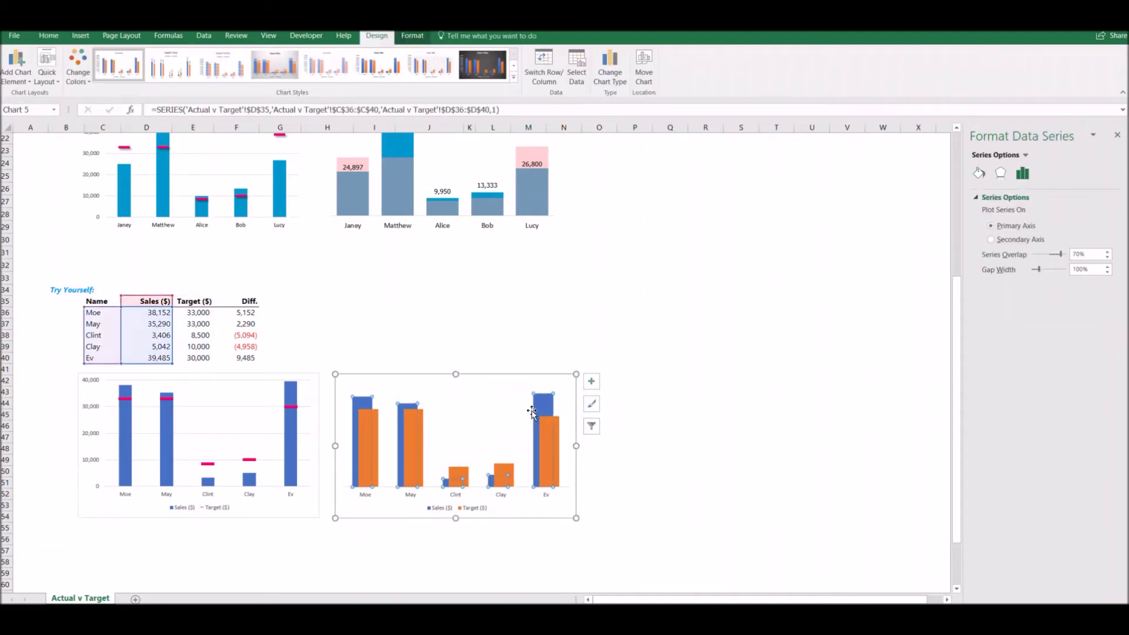
{"action": "left_click", "coordinate": [537, 403]}
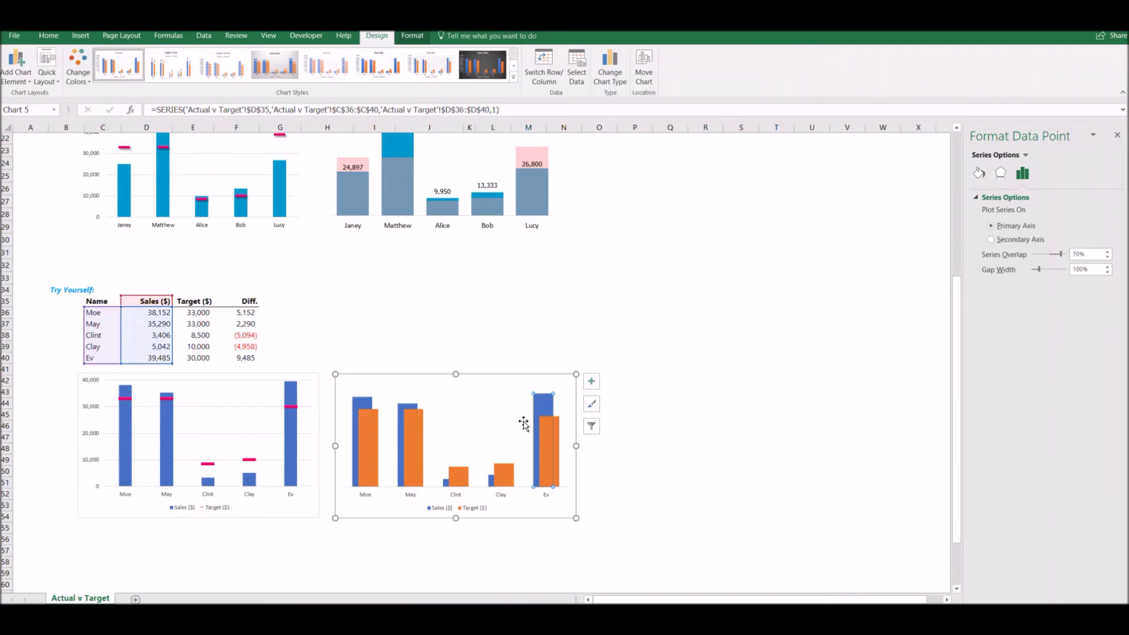
{"action": "key", "text": "Escape"}
{"action": "left_click", "coordinate": [536, 404]}
{"action": "right_click", "coordinate": [536, 407]}
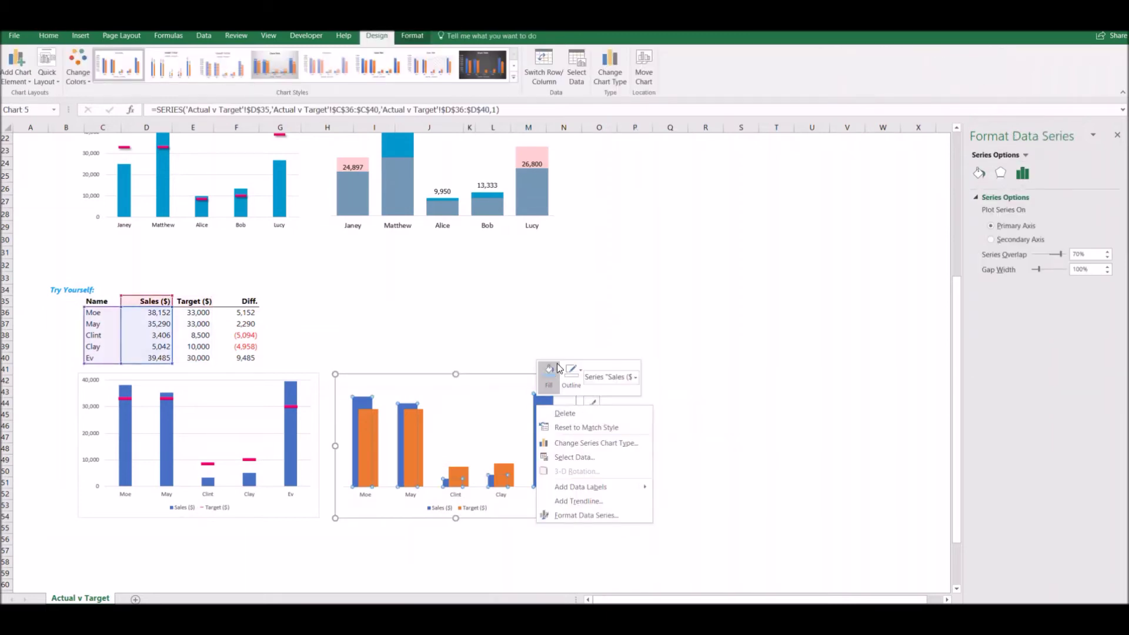
{"action": "left_click", "coordinate": [552, 374]}
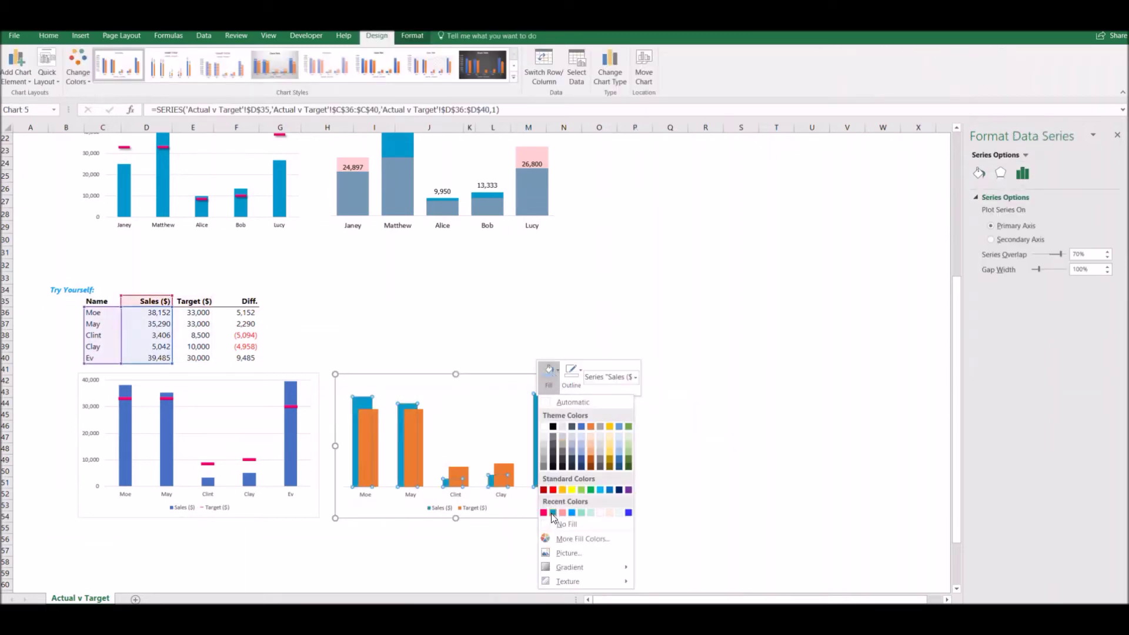
{"action": "key", "text": "Escape"}
{"action": "left_click", "coordinate": [631, 505]}
- Fill the Target series columns with light pink
{"action": "left_click", "coordinate": [549, 430]}
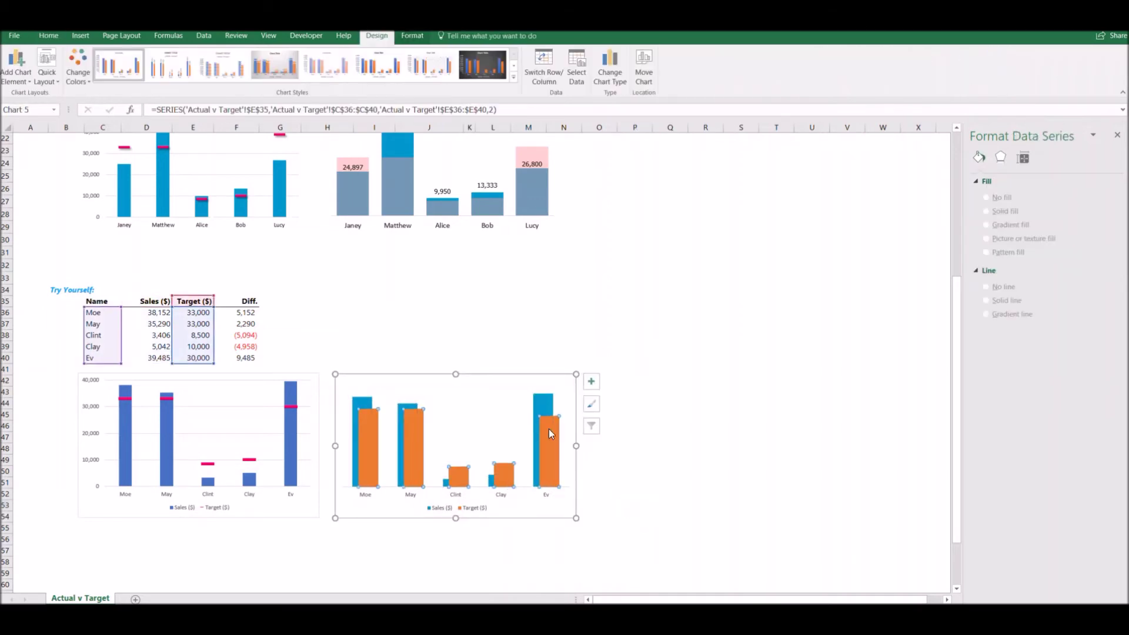
{"action": "right_click", "coordinate": [549, 430]}
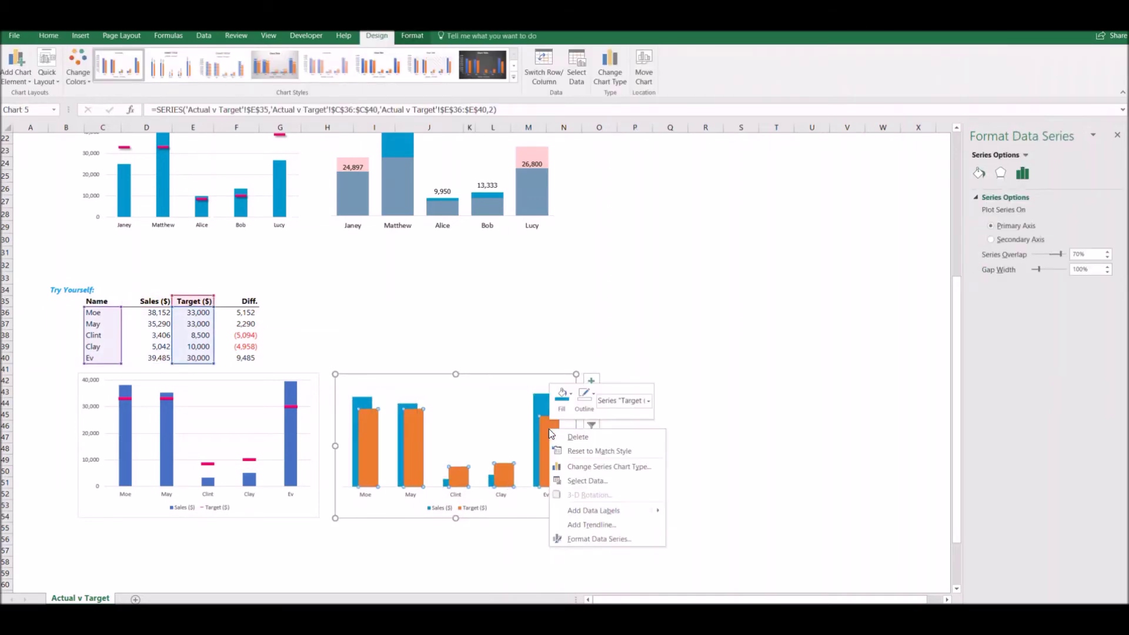
{"action": "left_click", "coordinate": [567, 390]}
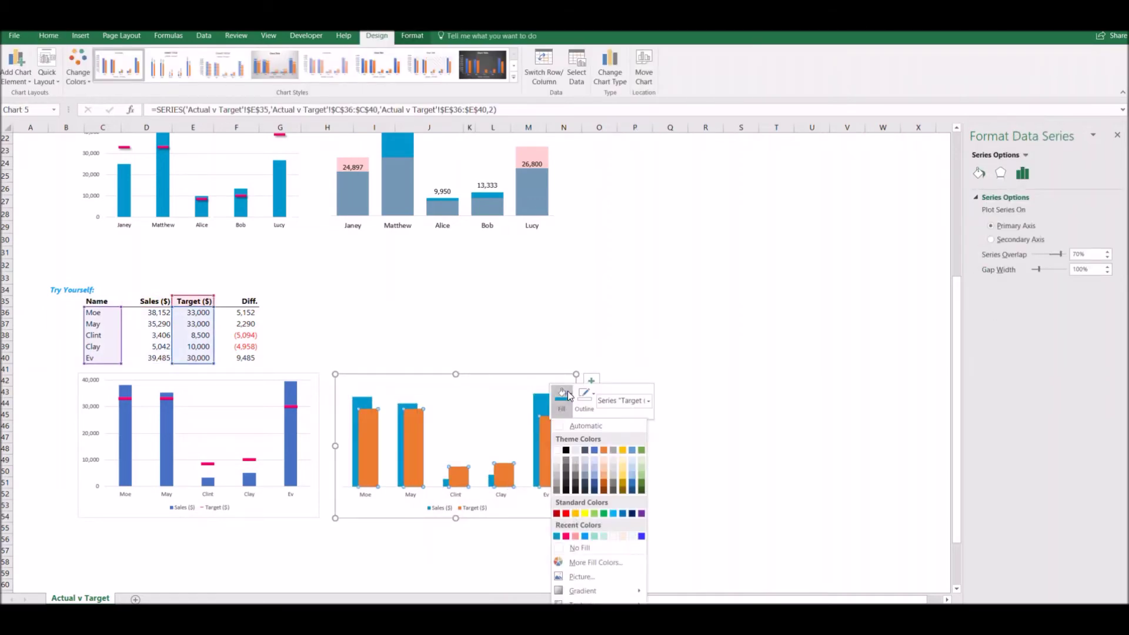
{"action": "left_click", "coordinate": [575, 536]}
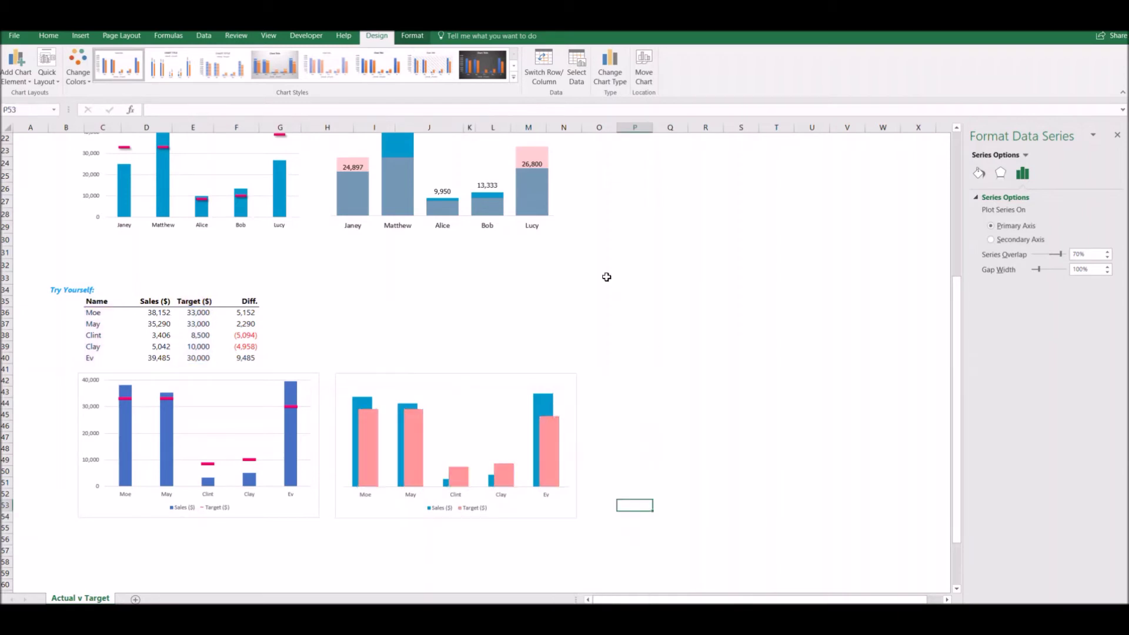
{"action": "key", "text": "Escape"}
- Add data labels showing each person's sales figure to the teal Sales series
{"action": "scroll", "coordinate": [558, 313], "scroll_direction": "up", "scroll_amount": 2}
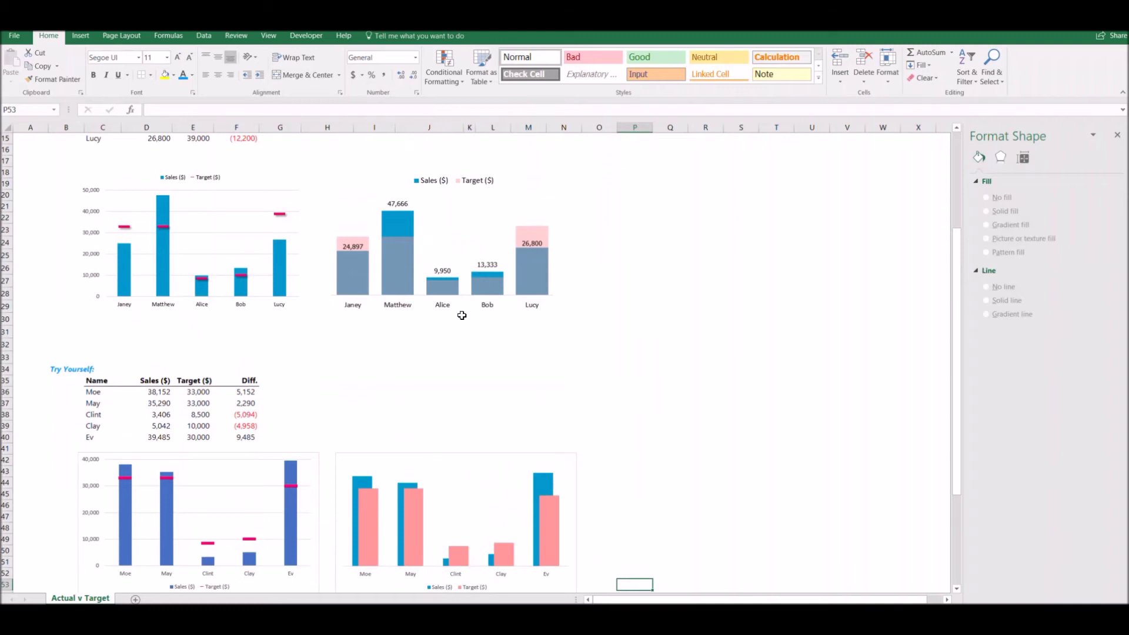
{"action": "scroll", "coordinate": [462, 315], "scroll_direction": "down", "scroll_amount": 2}
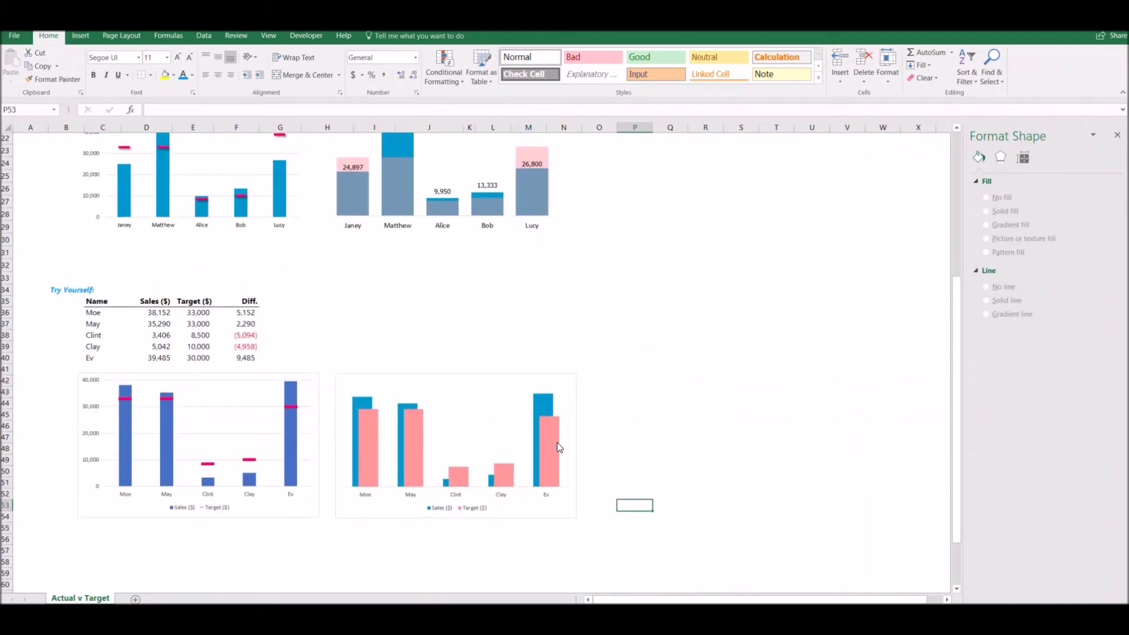
{"action": "left_click", "coordinate": [545, 405]}
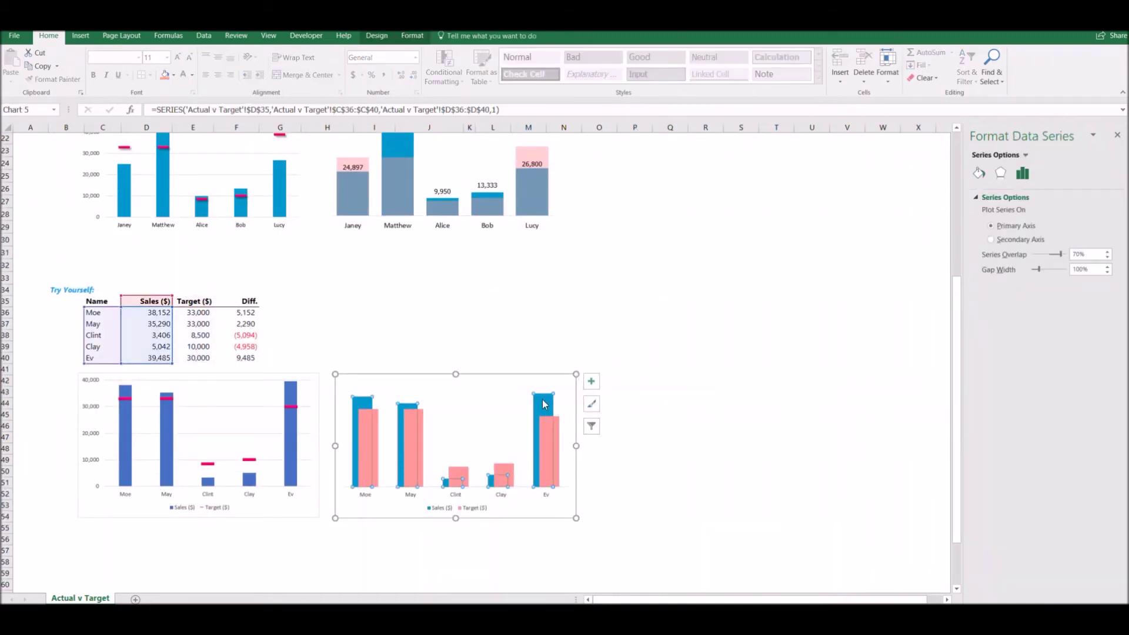
{"action": "right_click", "coordinate": [545, 405]}
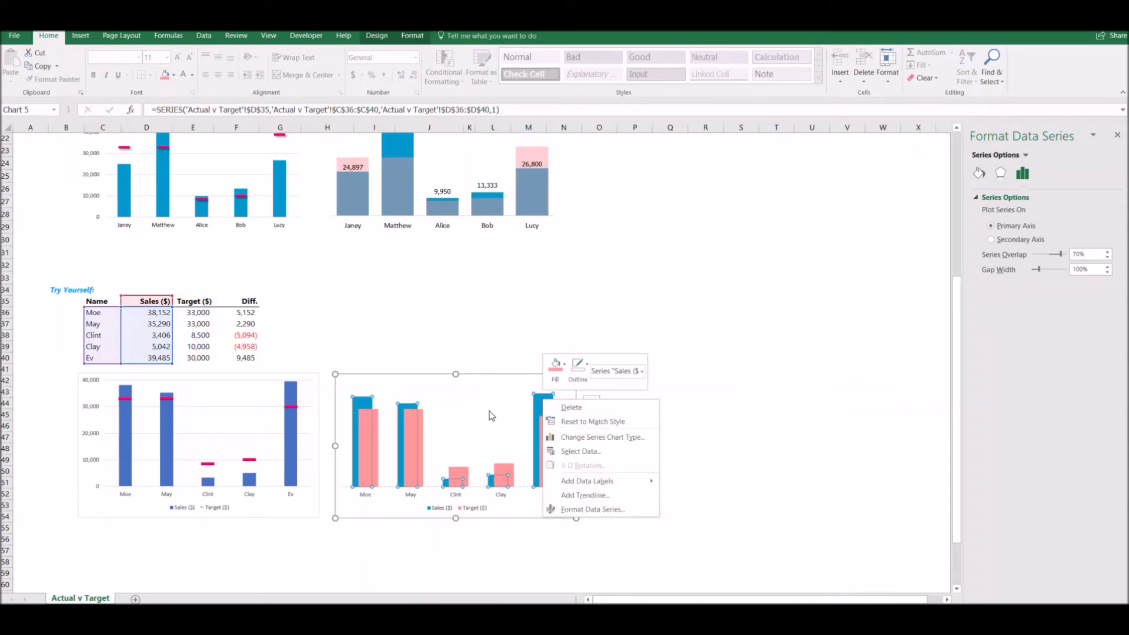
{"action": "key", "text": "Escape"}
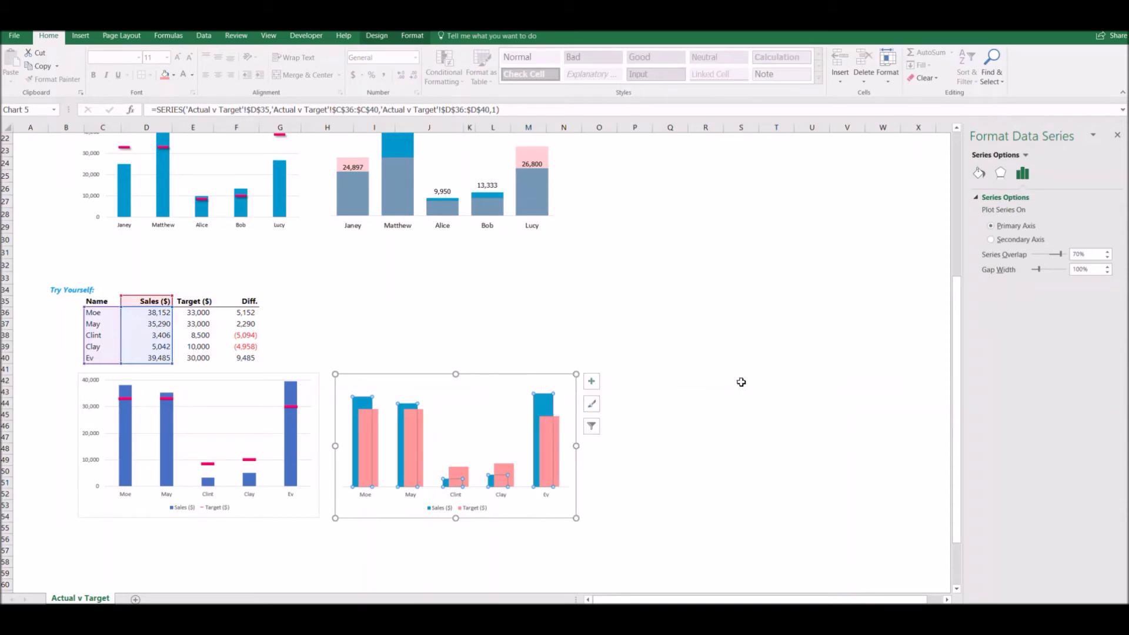
{"action": "right_click", "coordinate": [546, 408]}
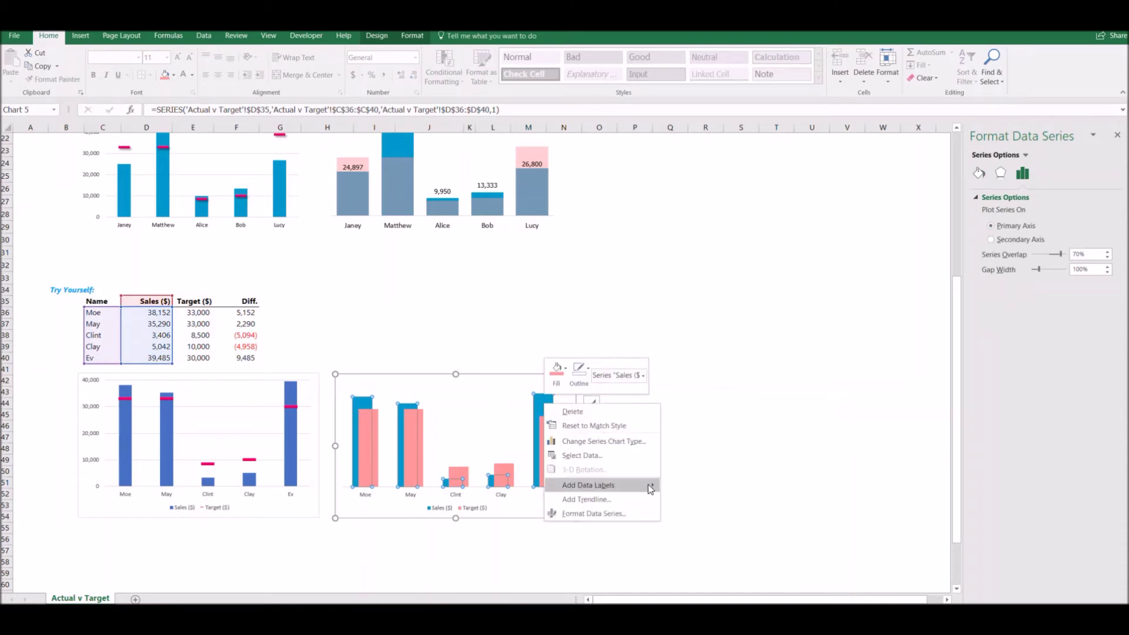
{"action": "mouse_move", "coordinate": [650, 485]}
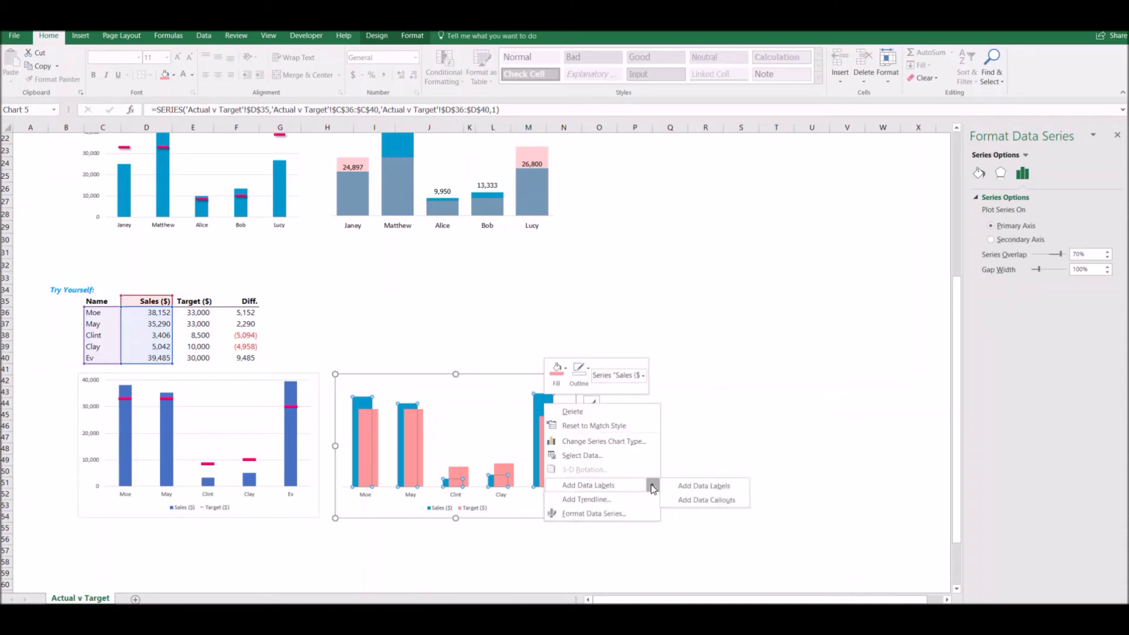
{"action": "left_click", "coordinate": [682, 486]}
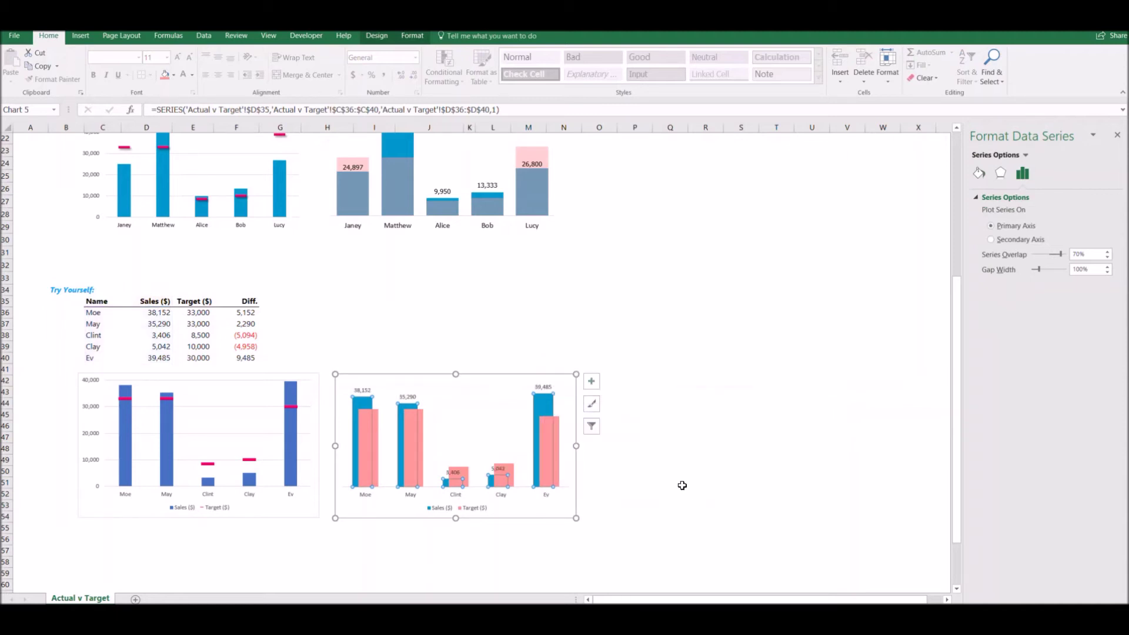
{"action": "left_click", "coordinate": [675, 469]}
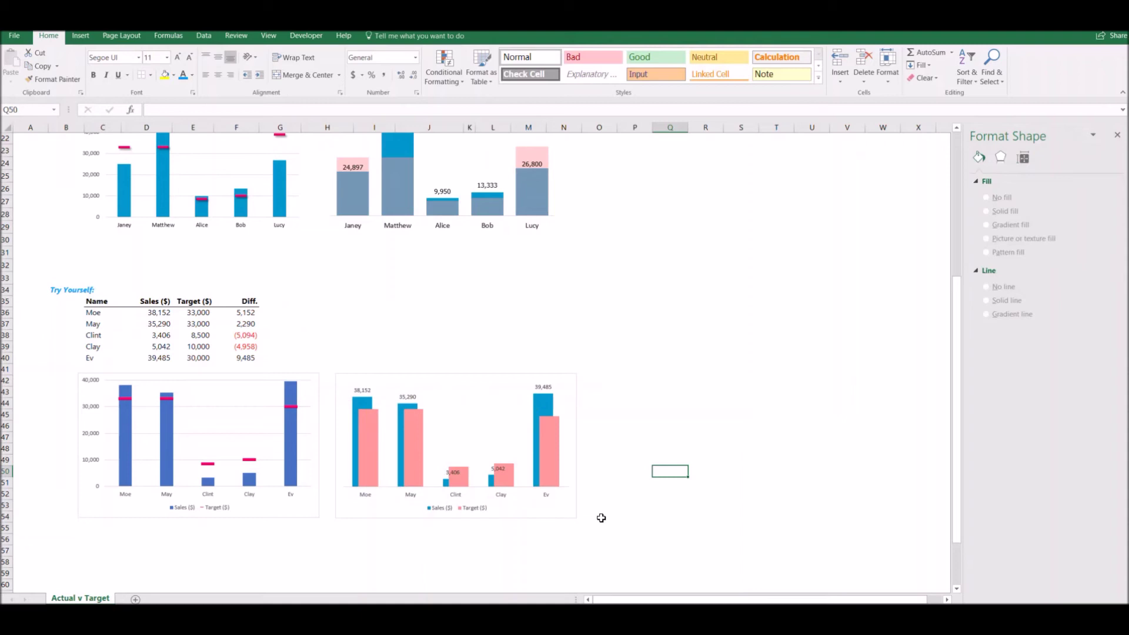
- Set the pink Target columns' fill transparency to about 47%, after first trying 80%
{"action": "left_click", "coordinate": [556, 434]}
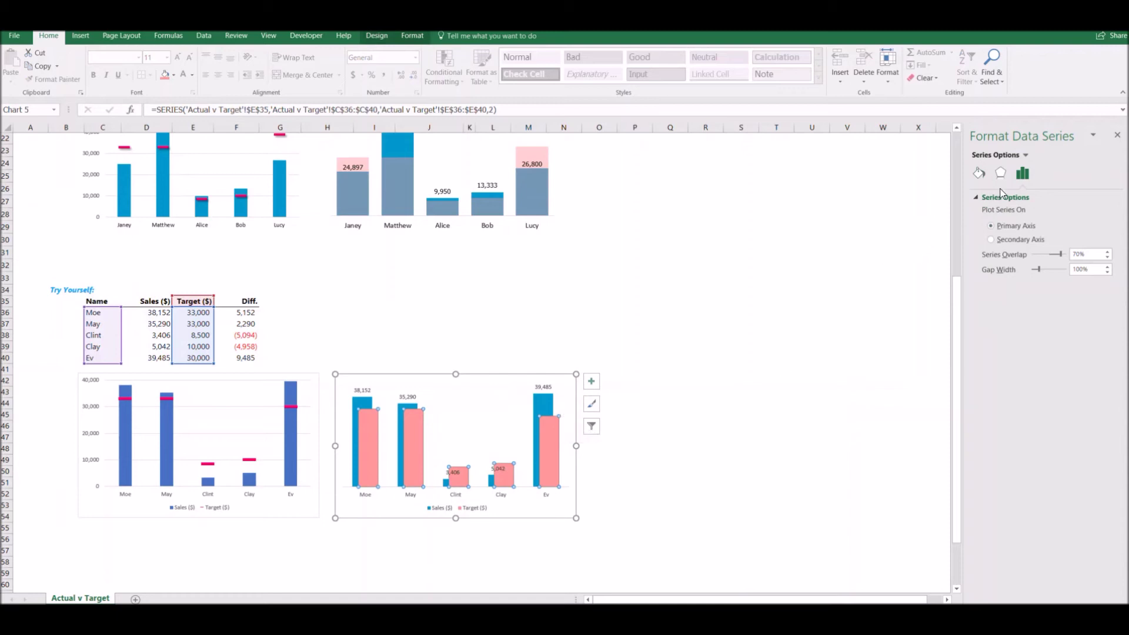
{"action": "left_click", "coordinate": [979, 174]}
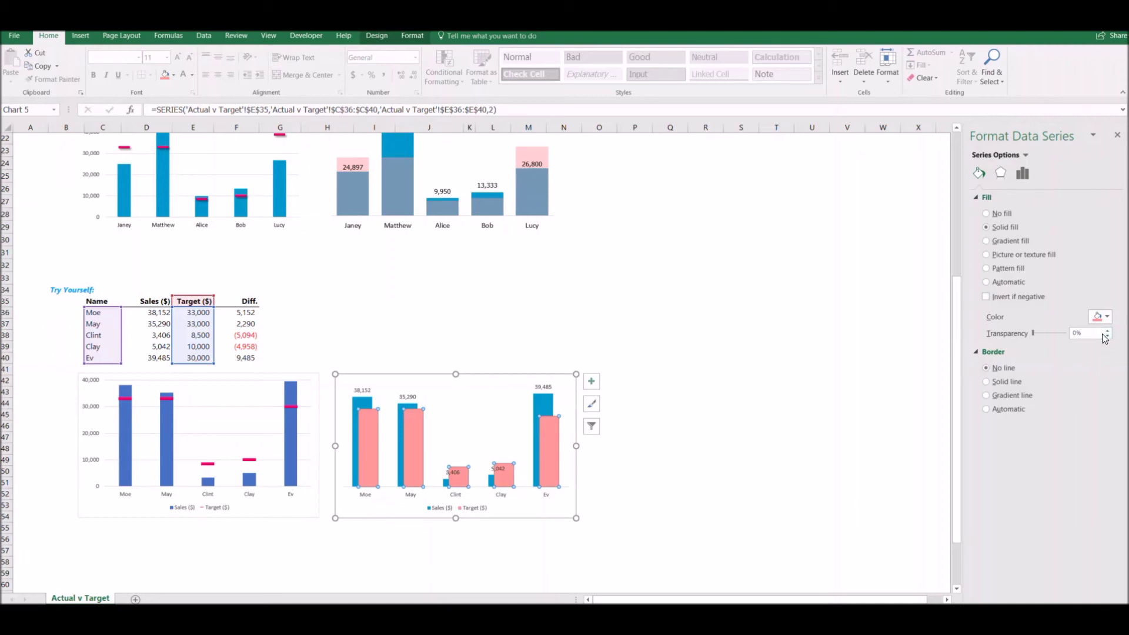
{"action": "left_click_drag", "start_coordinate": [1097, 334], "coordinate": [1056, 335]}
{"action": "type", "text": "80"}
{"action": "key", "text": "Return"}
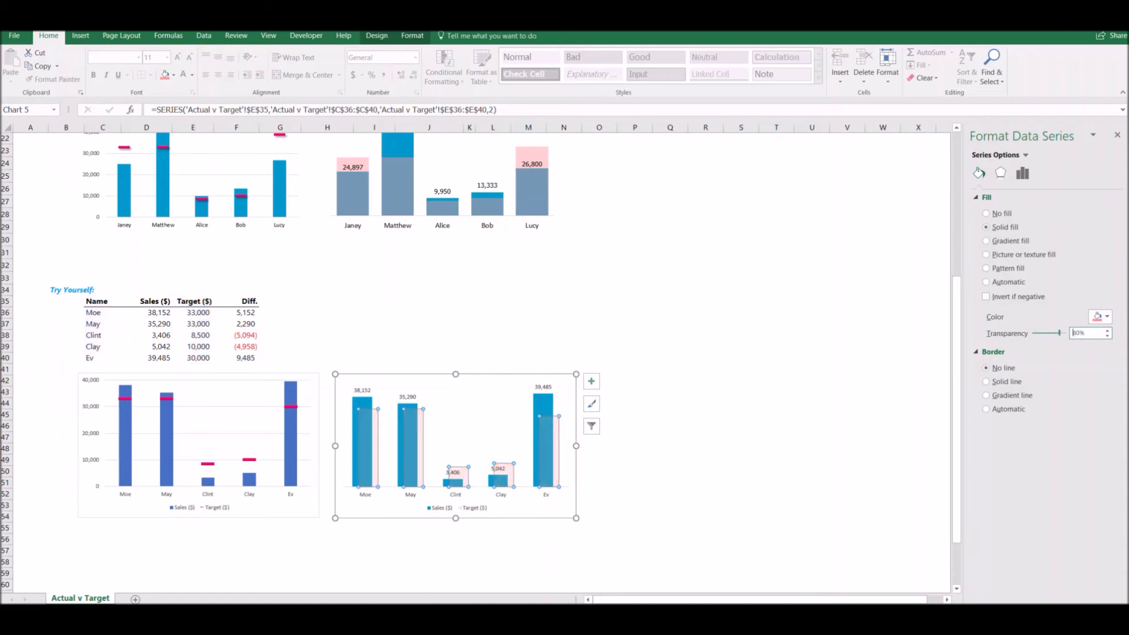
{"action": "mouse_move", "coordinate": [420, 456]}
{"action": "mouse_move", "coordinate": [421, 421]}
{"action": "mouse_move", "coordinate": [557, 430]}
{"action": "left_click_drag", "start_coordinate": [1059, 333], "coordinate": [1052, 333]}
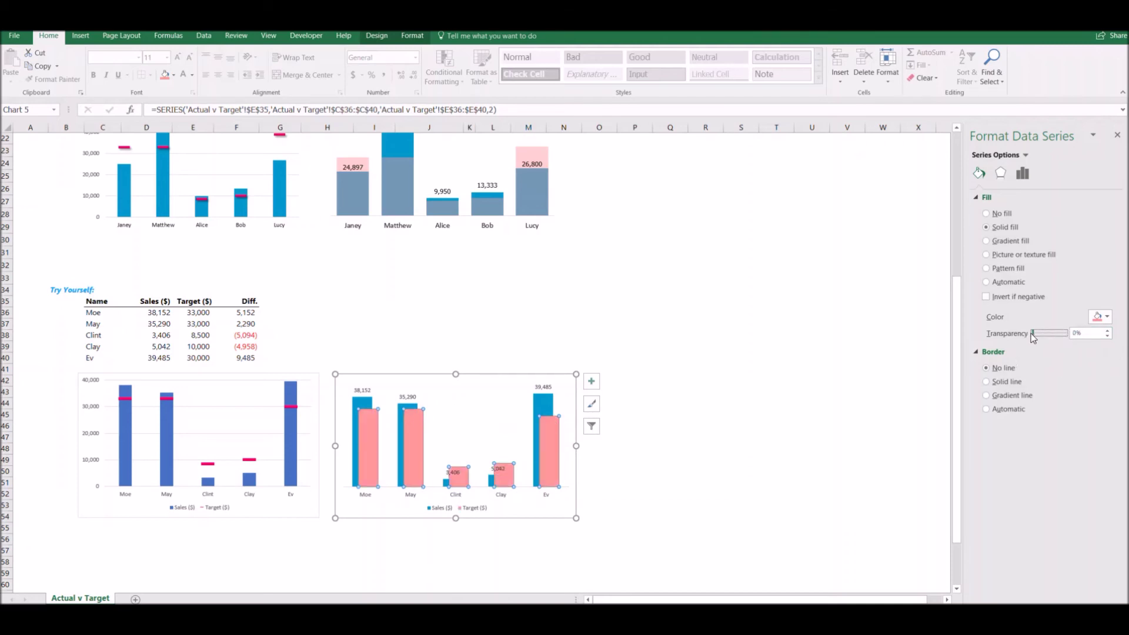
{"action": "left_click_drag", "start_coordinate": [1032, 333], "coordinate": [1034, 333]}
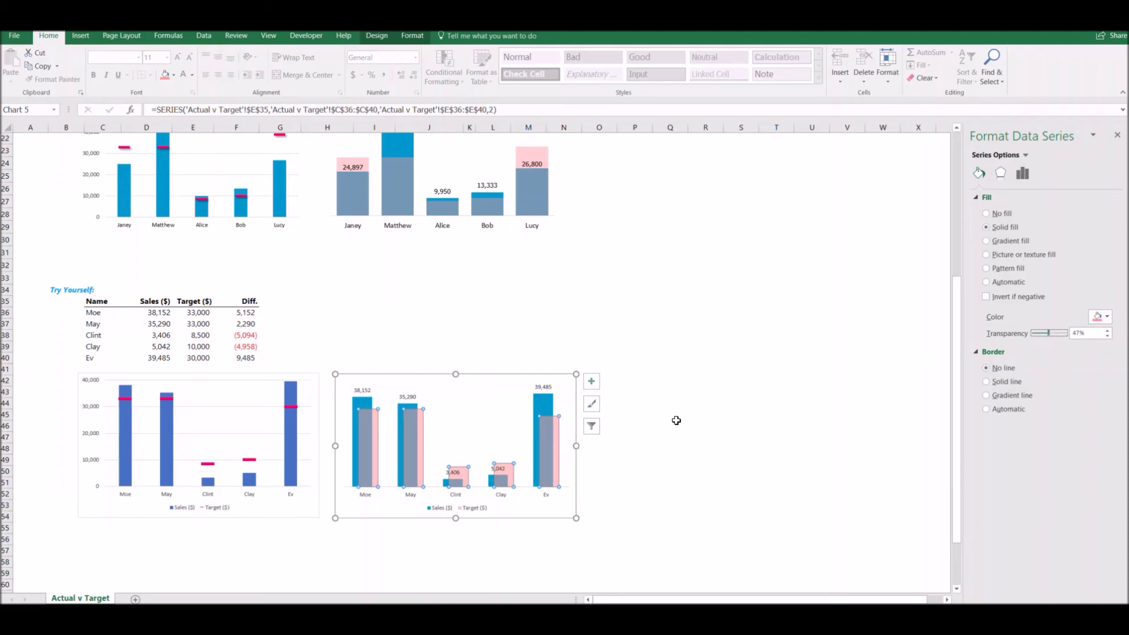
{"action": "left_click", "coordinate": [764, 430]}
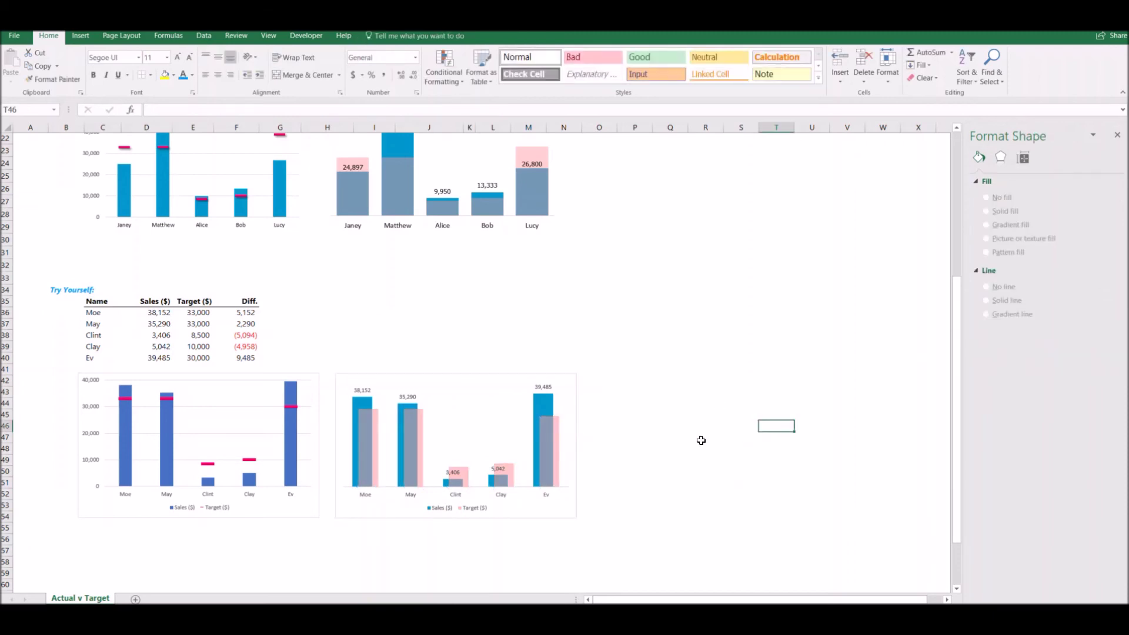
- Set the Target series' Series Overlap to 100% so it covers the Sales columns exactly
{"action": "left_click", "coordinate": [554, 442]}
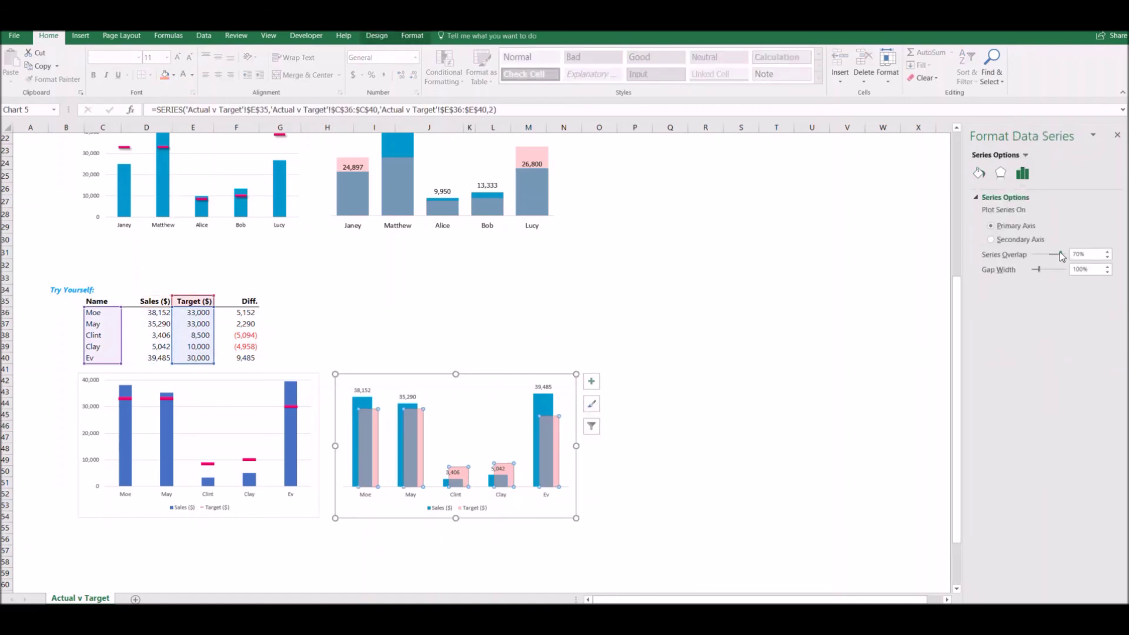
{"action": "left_click_drag", "start_coordinate": [1061, 256], "coordinate": [1074, 255]}
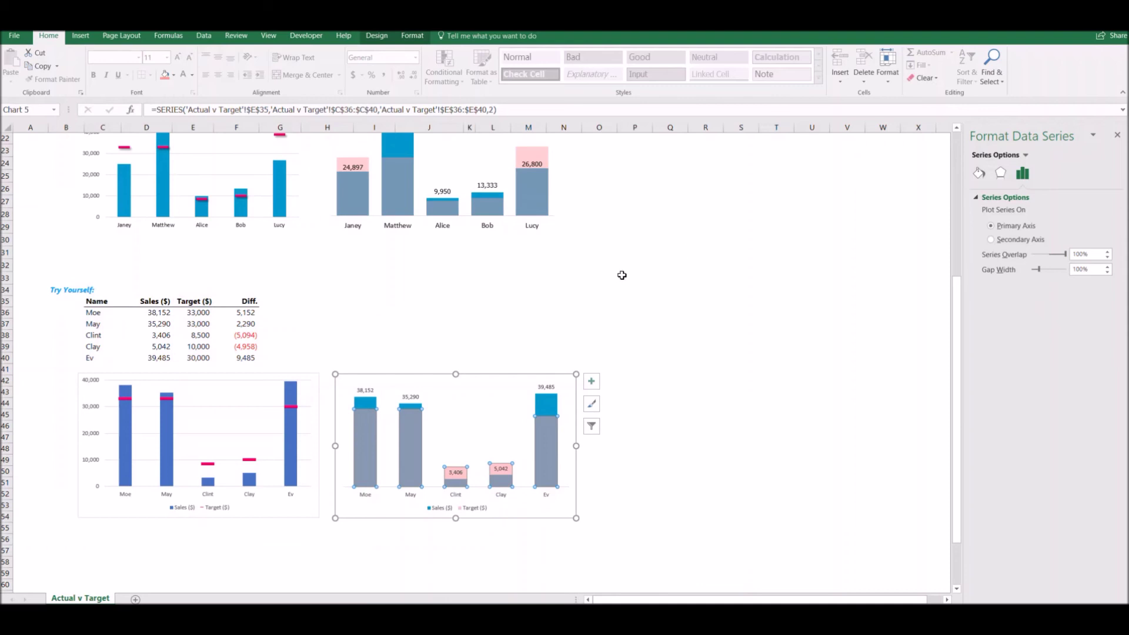
{"action": "left_click_drag", "start_coordinate": [620, 274], "coordinate": [600, 277]}
{"action": "scroll", "coordinate": [655, 390], "scroll_direction": "up", "scroll_amount": 3}
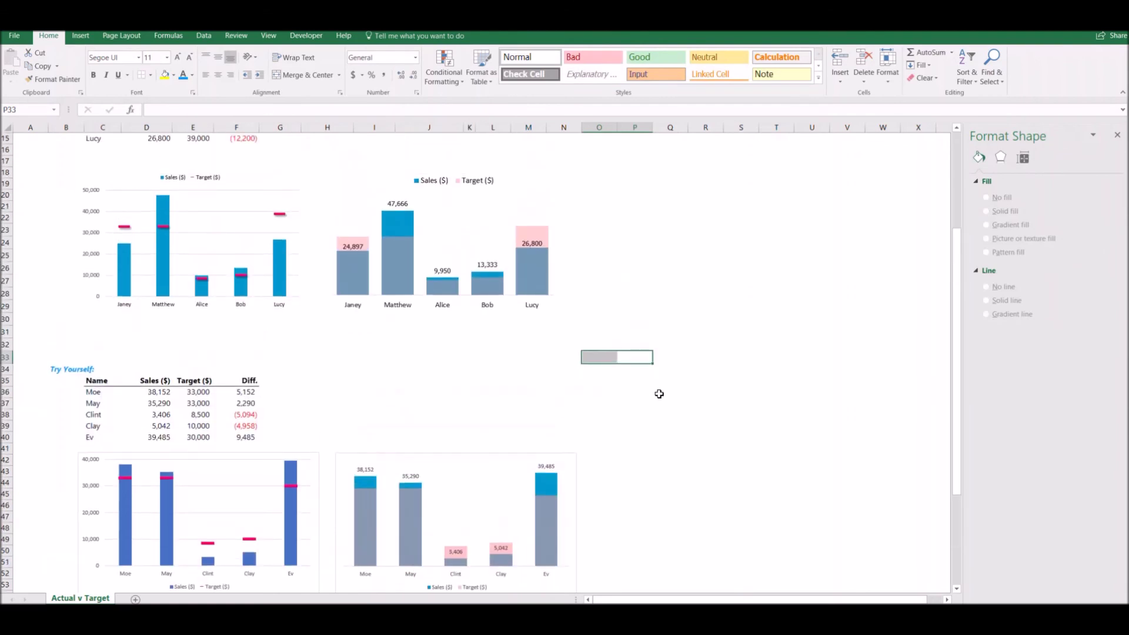
{"action": "scroll", "coordinate": [653, 391], "scroll_direction": "down", "scroll_amount": 3}
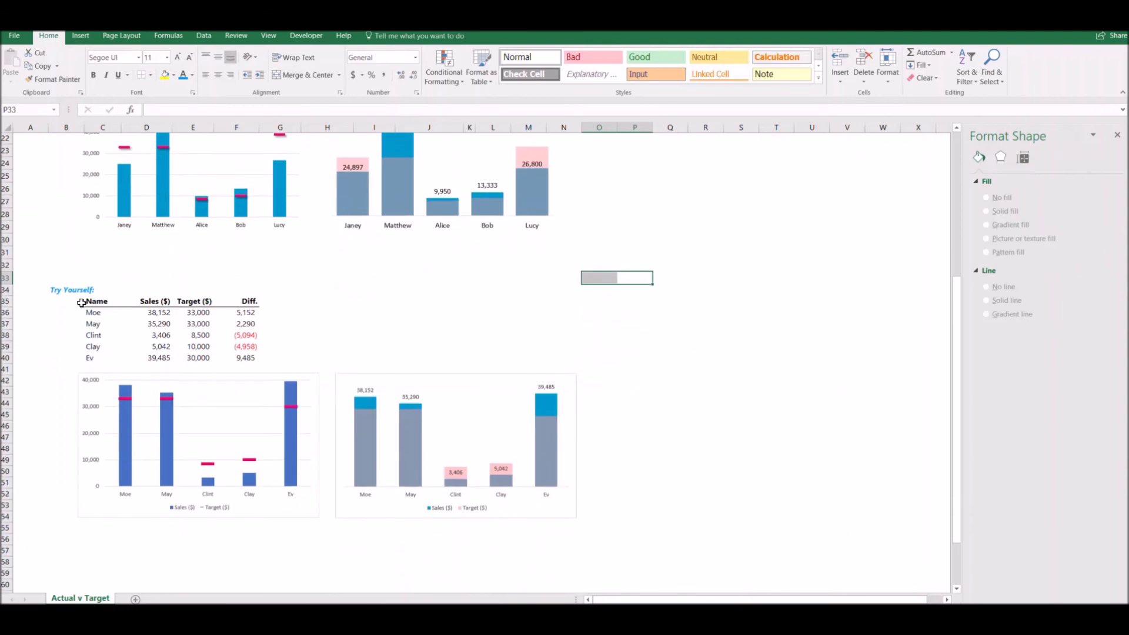
{"action": "scroll", "coordinate": [81, 303], "scroll_direction": "up", "scroll_amount": 3}
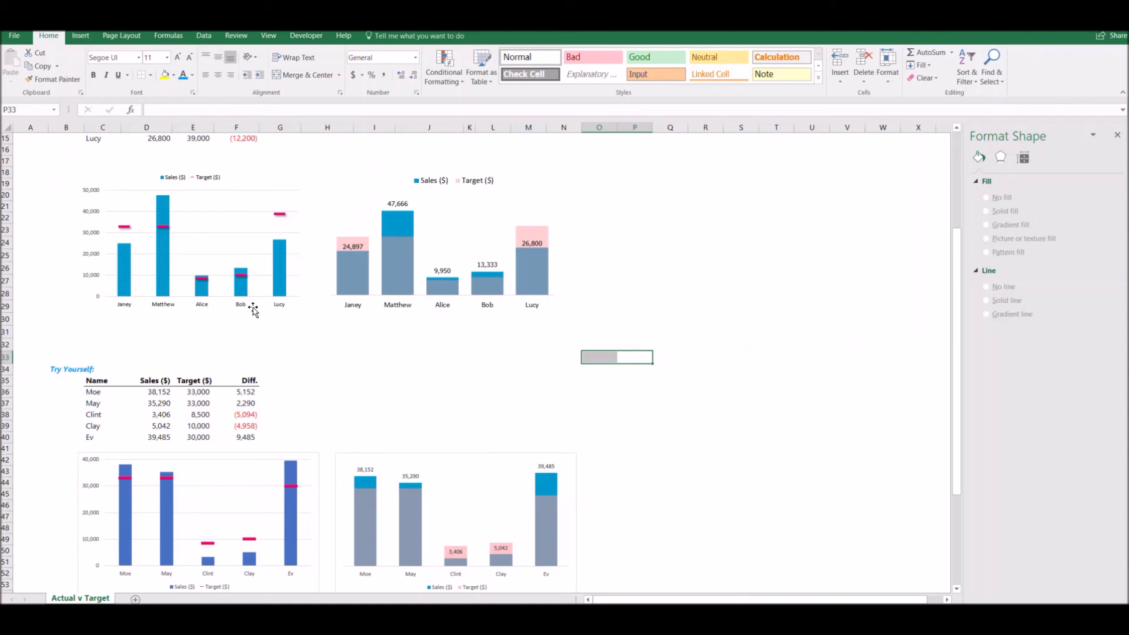
{"action": "scroll", "coordinate": [362, 366], "scroll_direction": "down", "scroll_amount": 2}
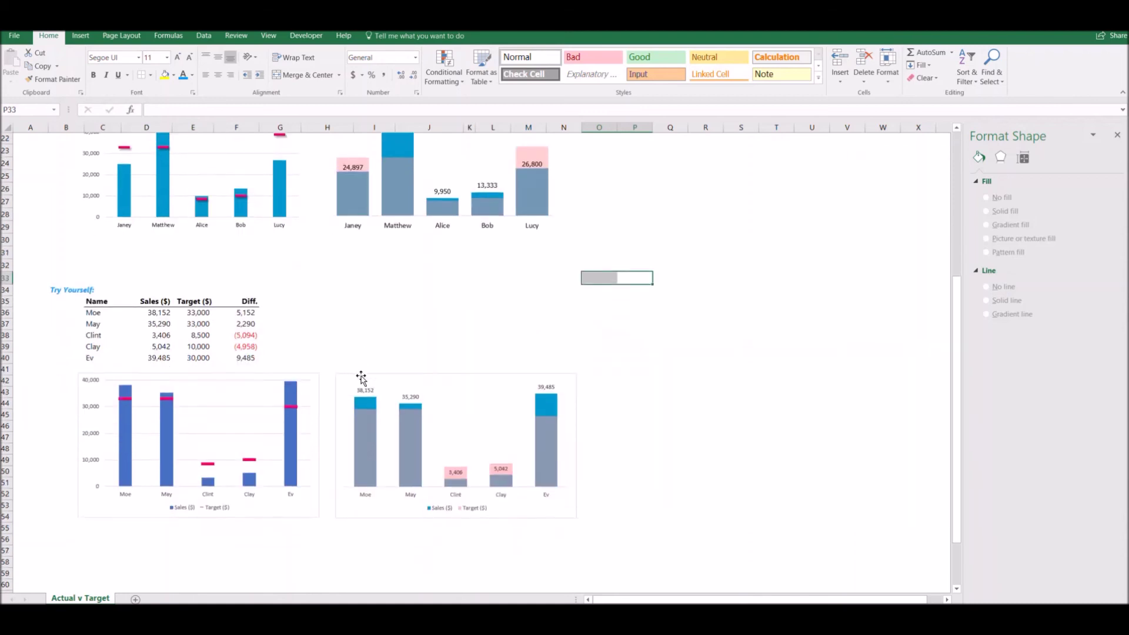